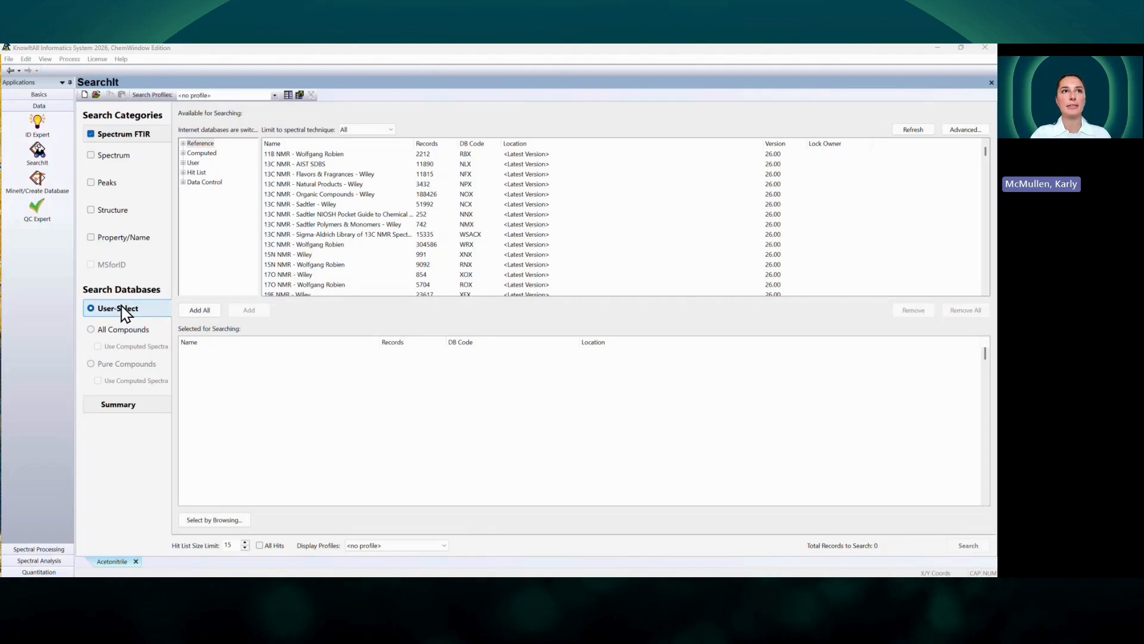
Limit the available reference databases to the IR spectral technique and add all of them to the search selection
left_click(202, 153)
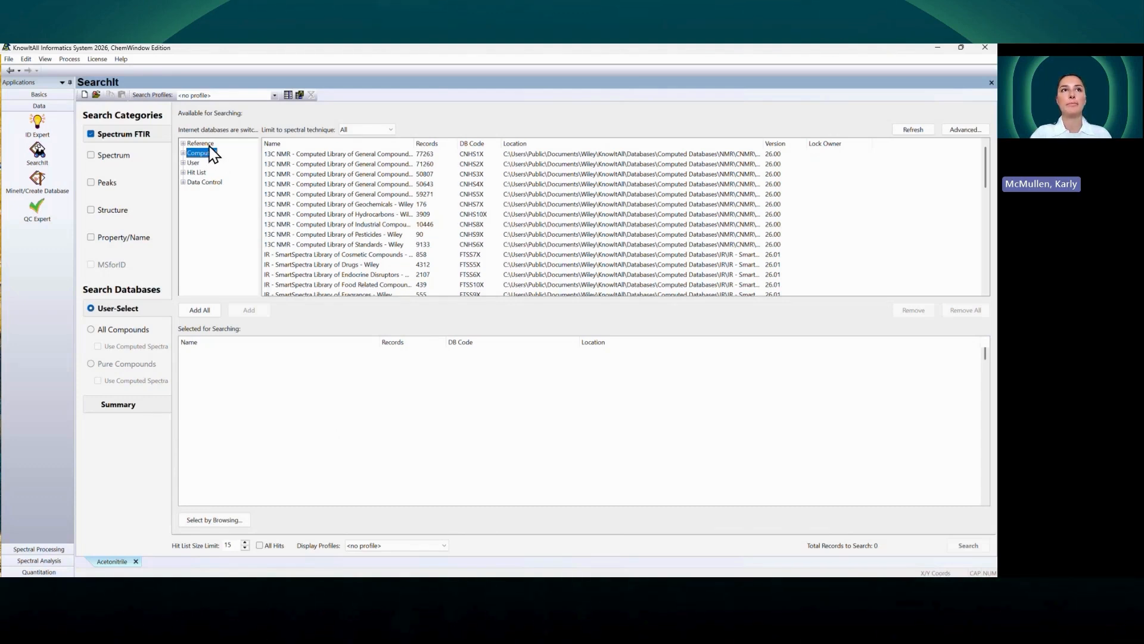
key("Up")
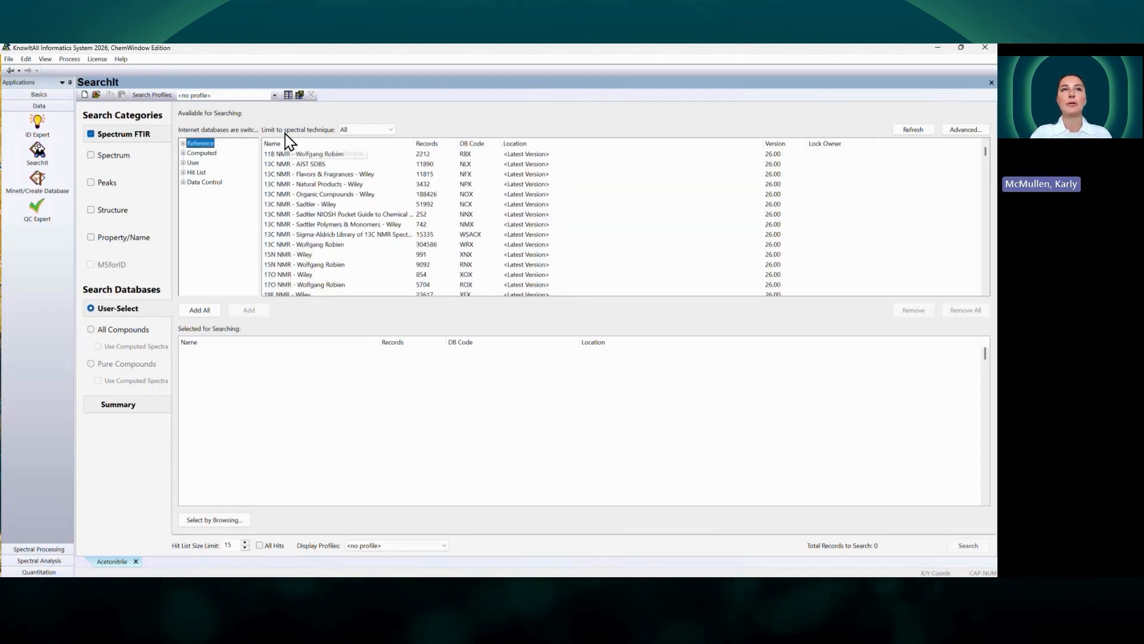
left_click(361, 133)
left_click(360, 132)
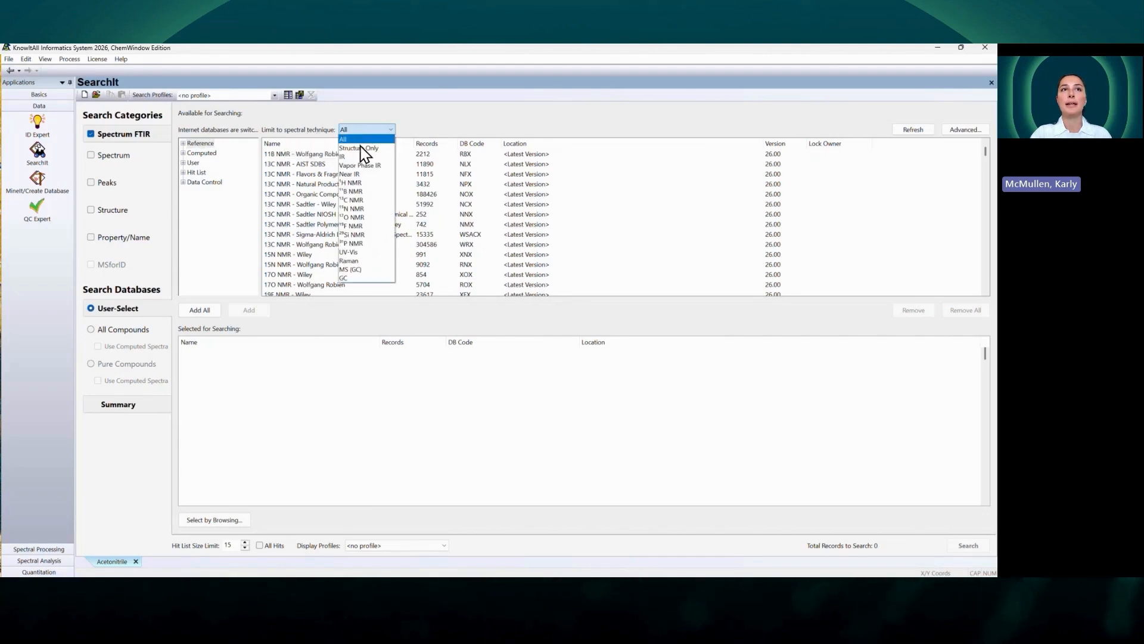
left_click(361, 157)
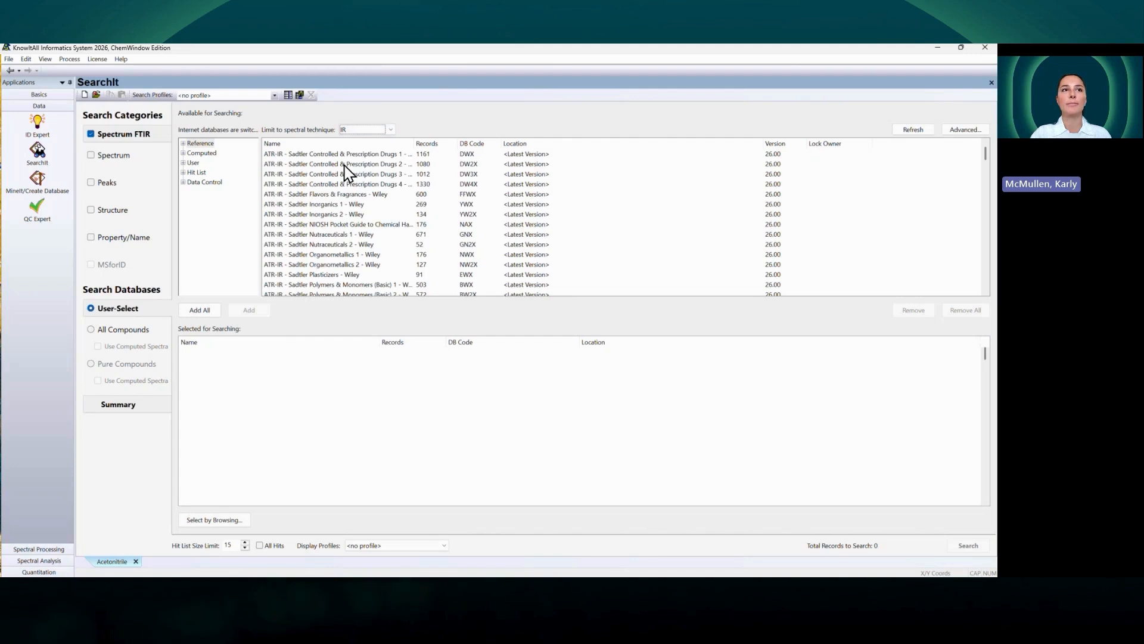
left_click(210, 311)
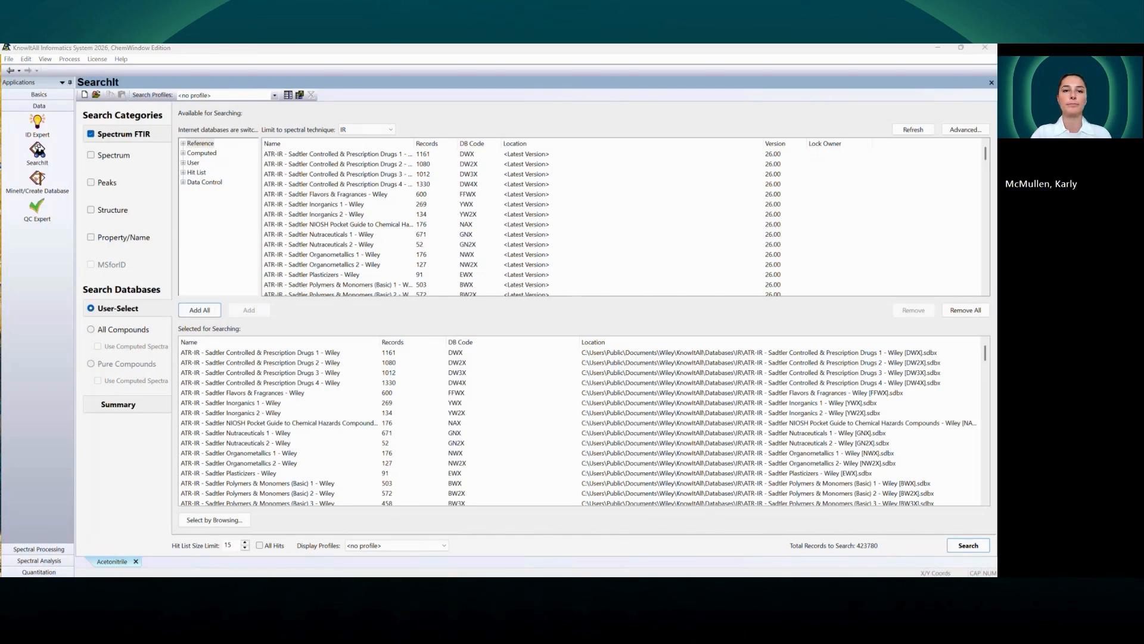
Add all computed IR databases to the search selection and remove the Sadtler Controlled & Prescription Drugs 1, 2 and 3 databases
left_click(202, 153)
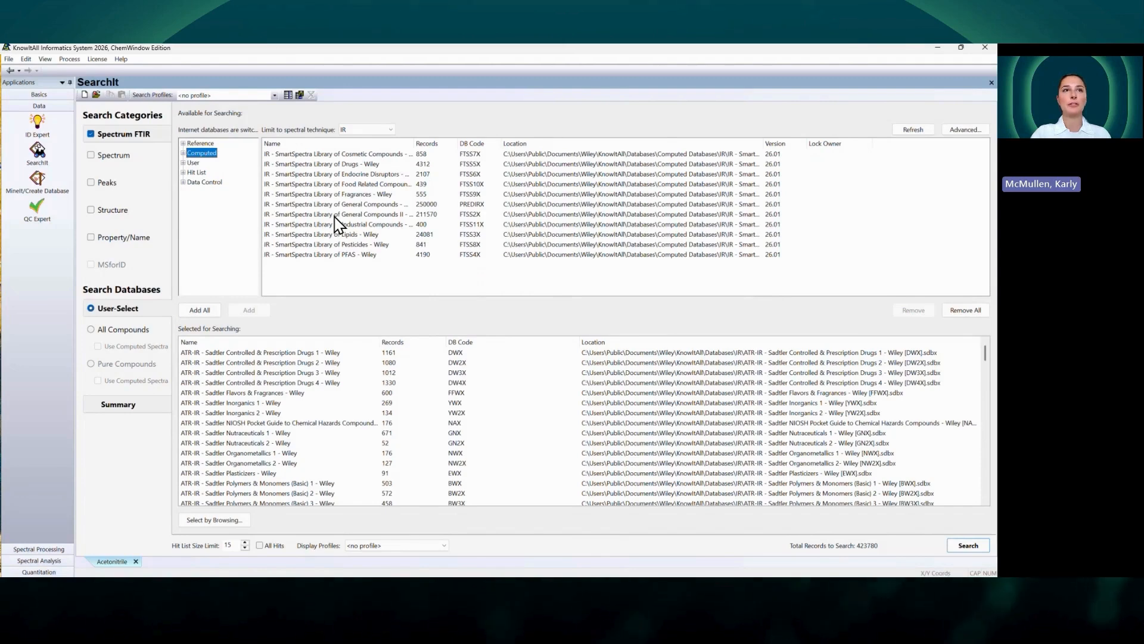
left_click(198, 311)
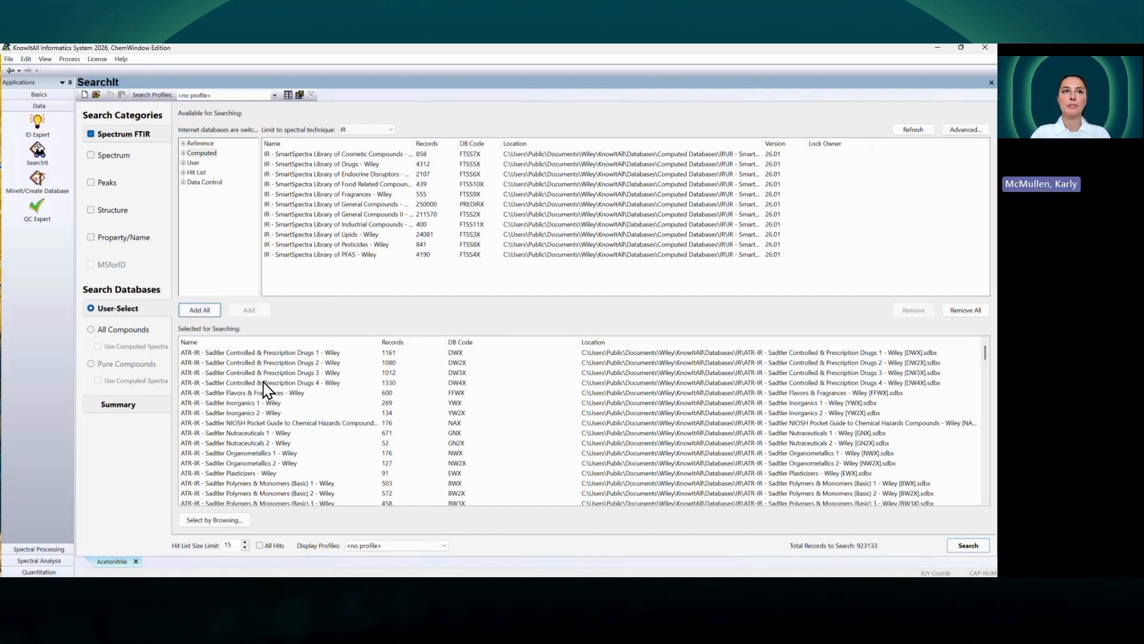
double_click(264, 353)
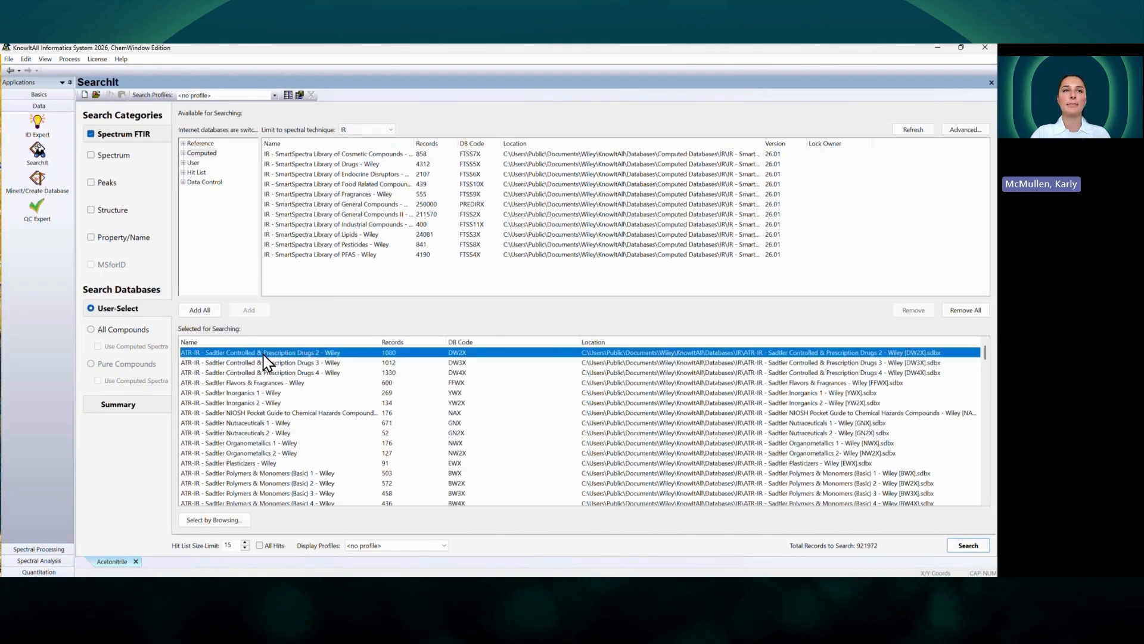
double_click(264, 354)
double_click(264, 353)
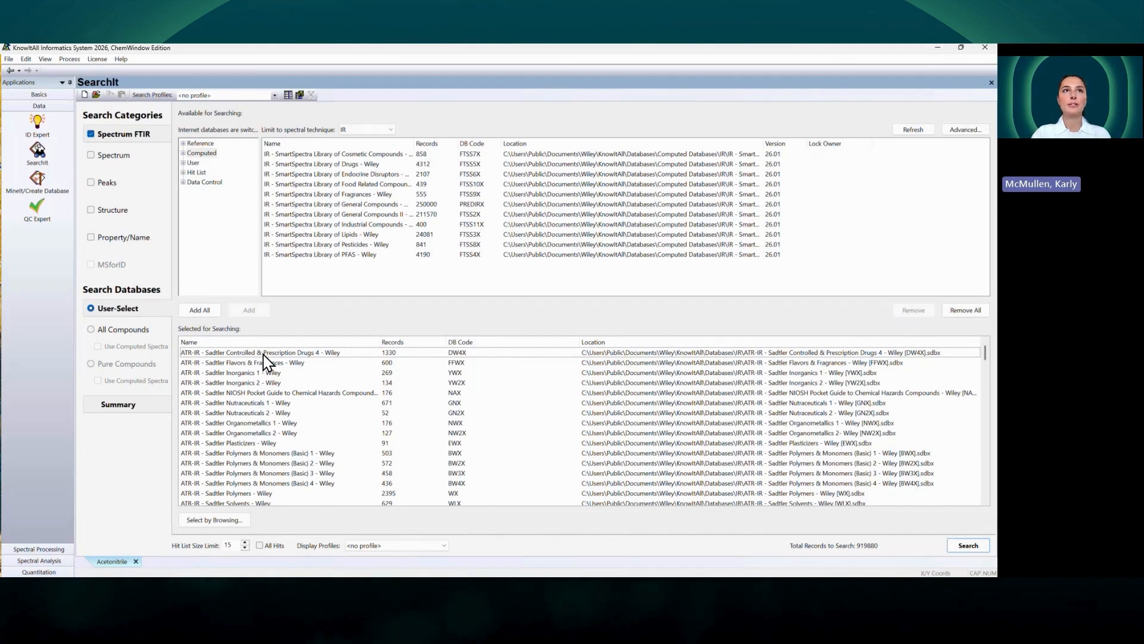
Save the current database selection as a new search profile named Example201
left_click(301, 95)
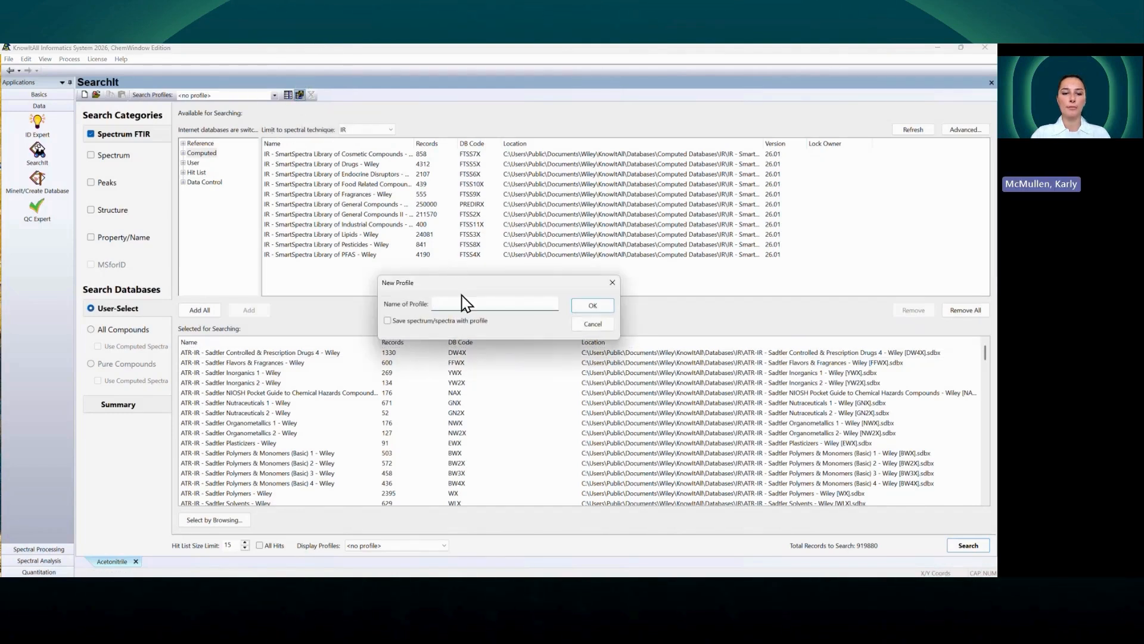
type("Example2")
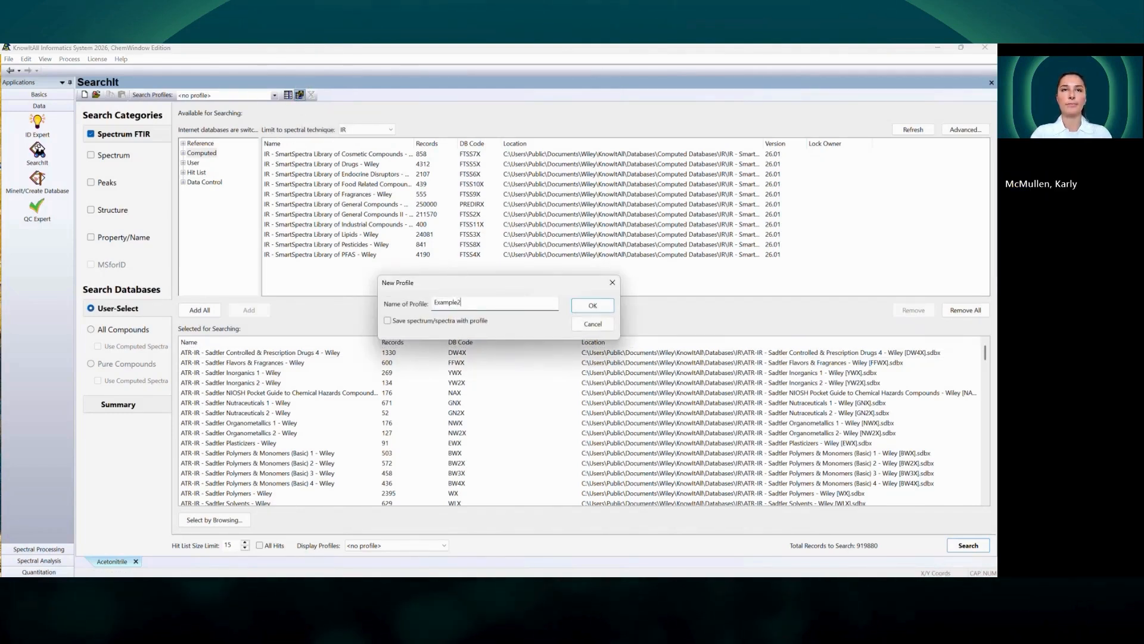
type("01")
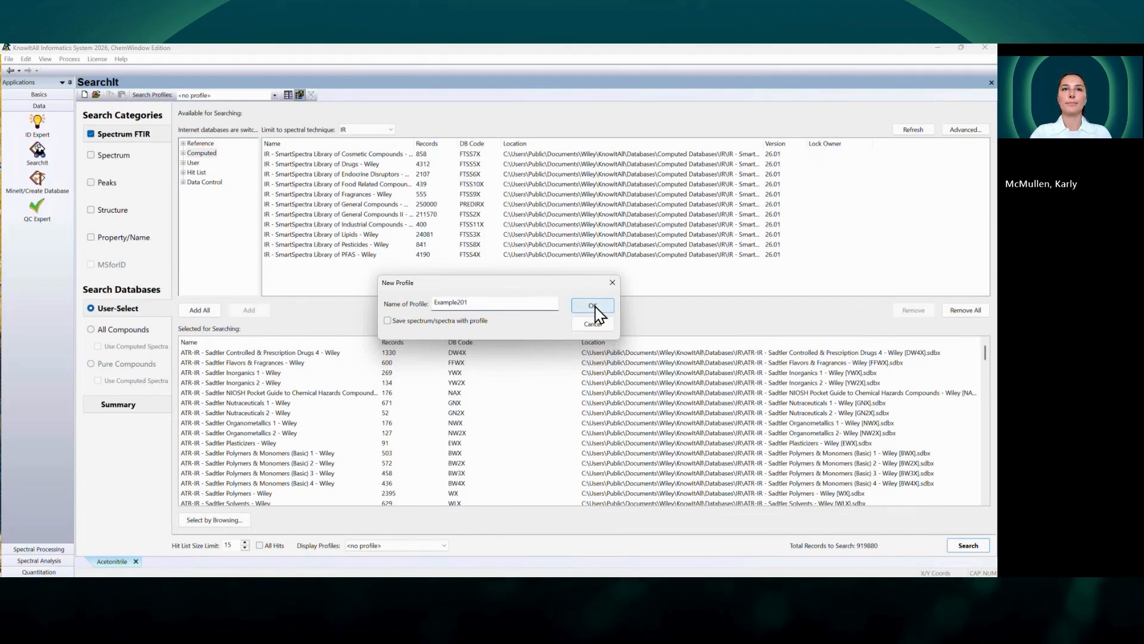
left_click(593, 307)
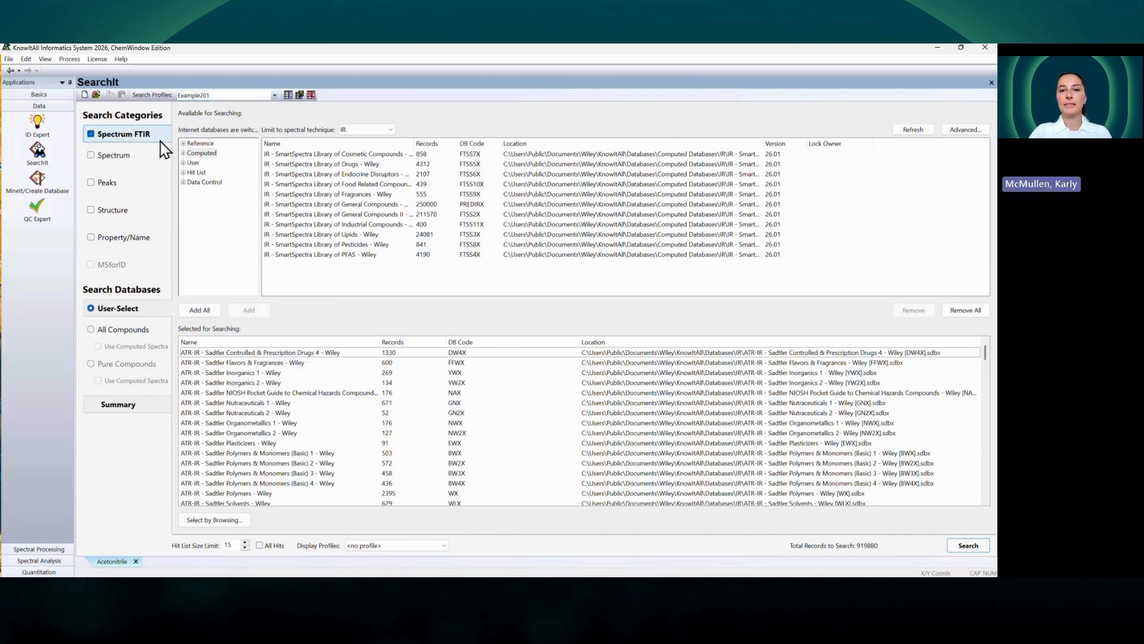
Set the FTIR spectrum search of acetonitrile to 1 (Single) component with the Correlation search method
left_click(126, 137)
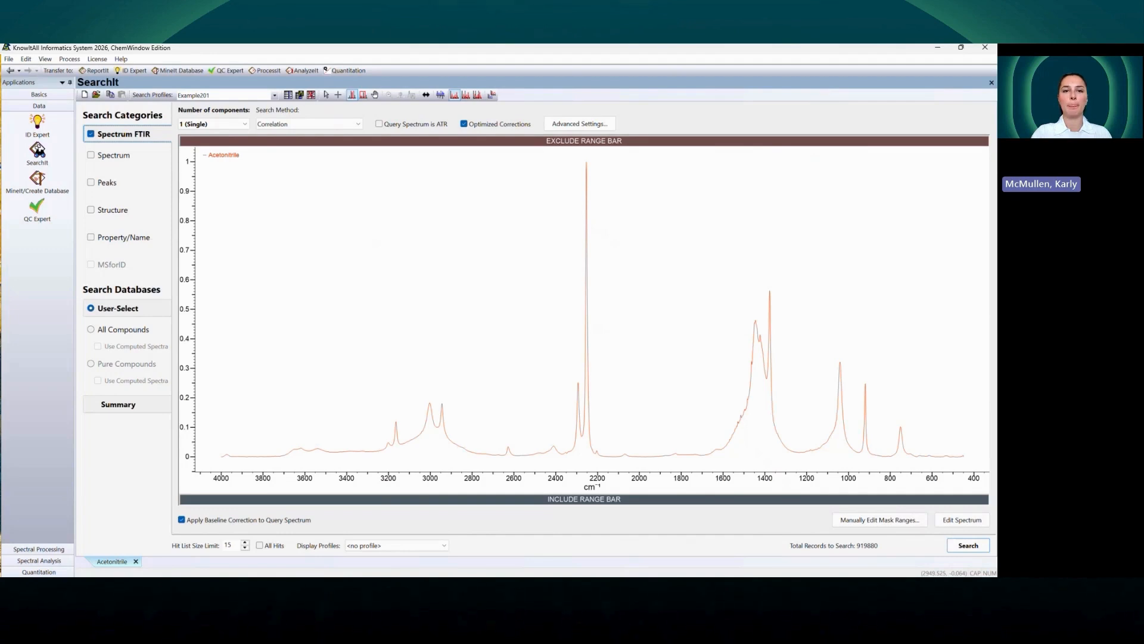
left_click(243, 125)
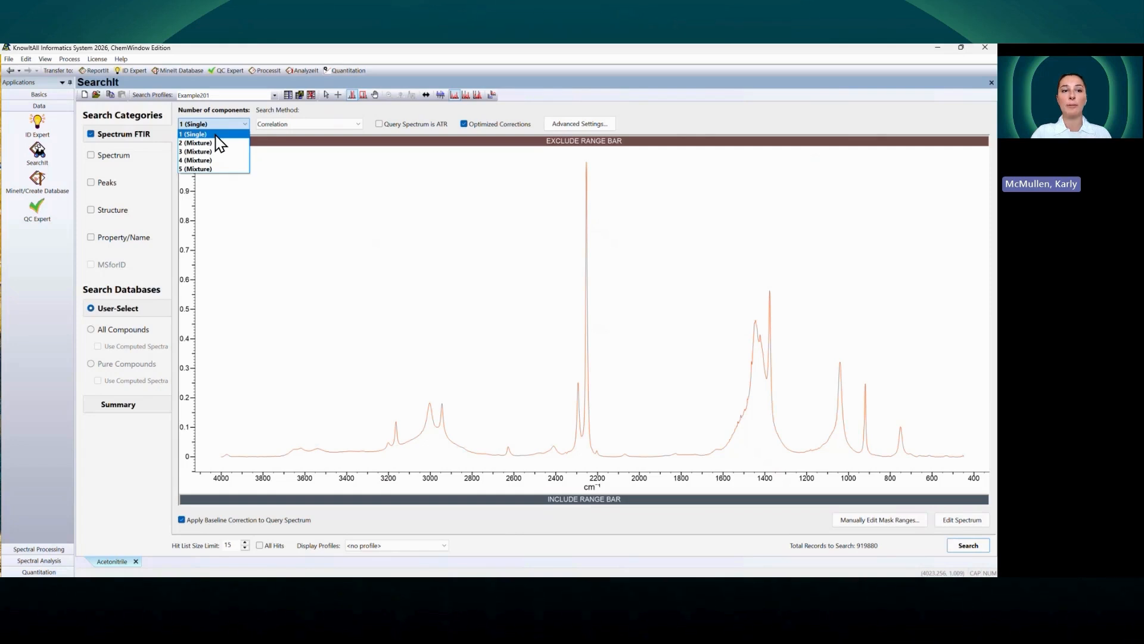
left_click(216, 134)
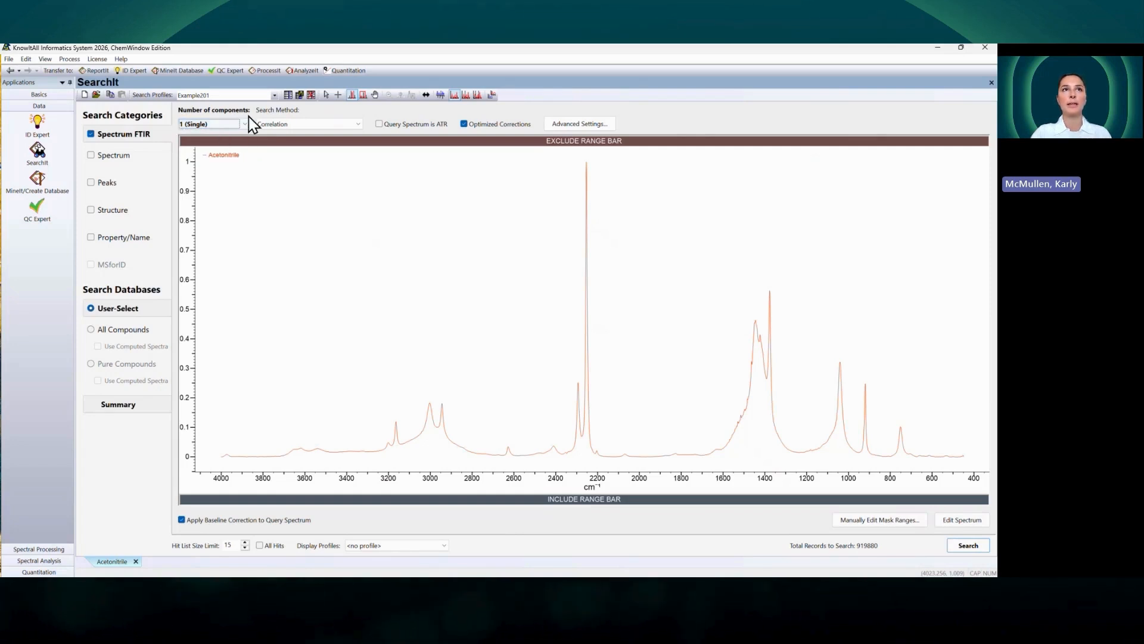
left_click(299, 120)
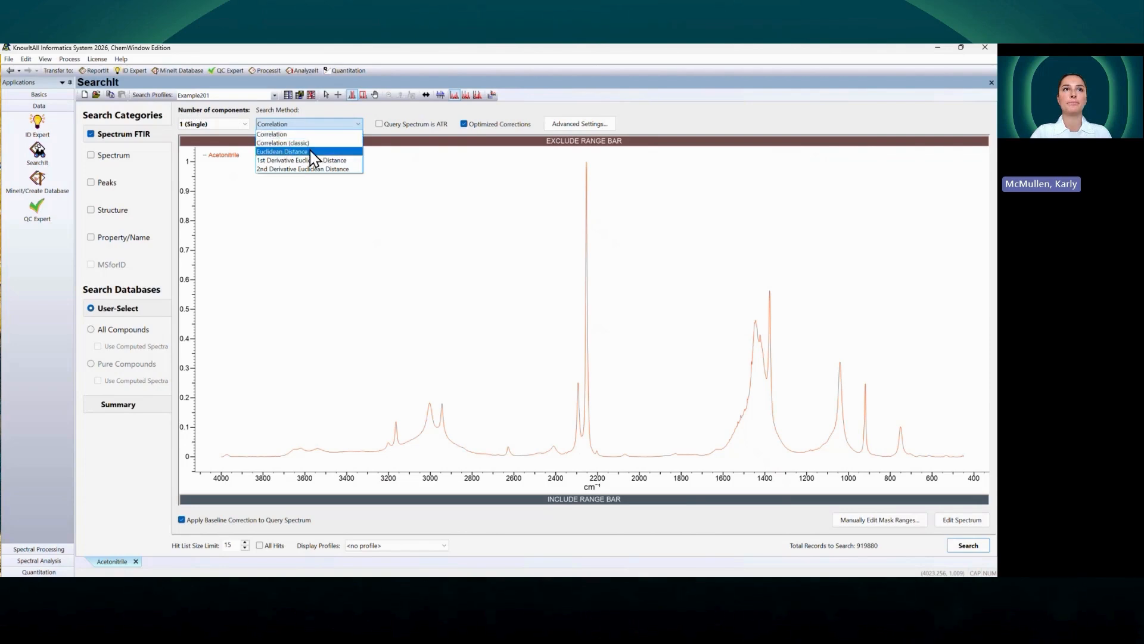
left_click(317, 134)
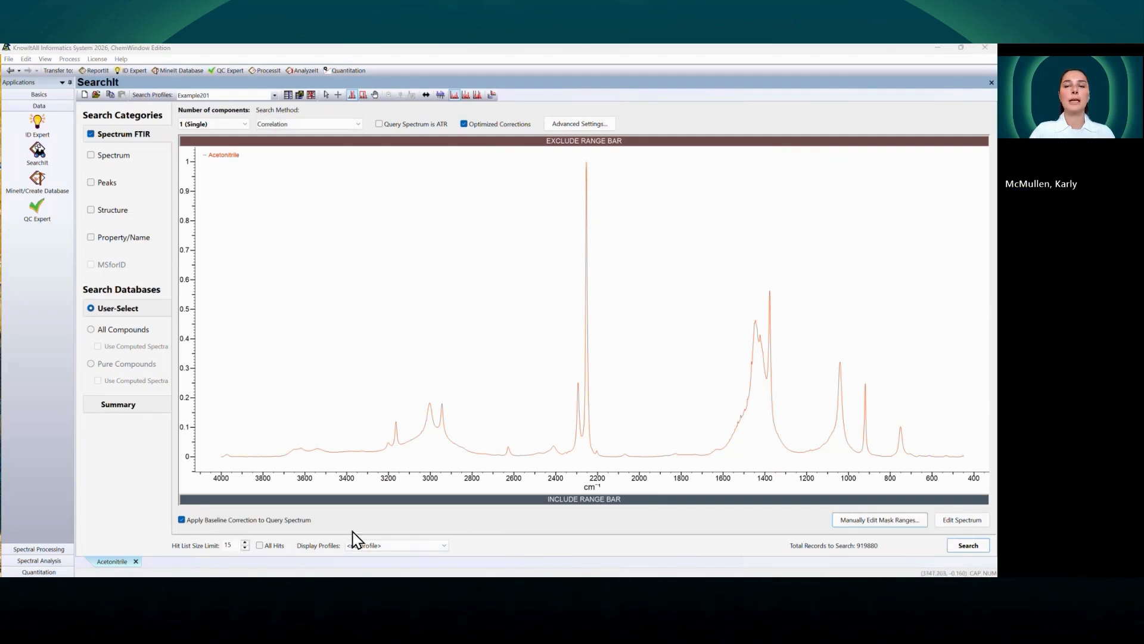
Preview the Water vapor exclude mask on the acetonitrile spectrum and discard it without applying
left_click(876, 524)
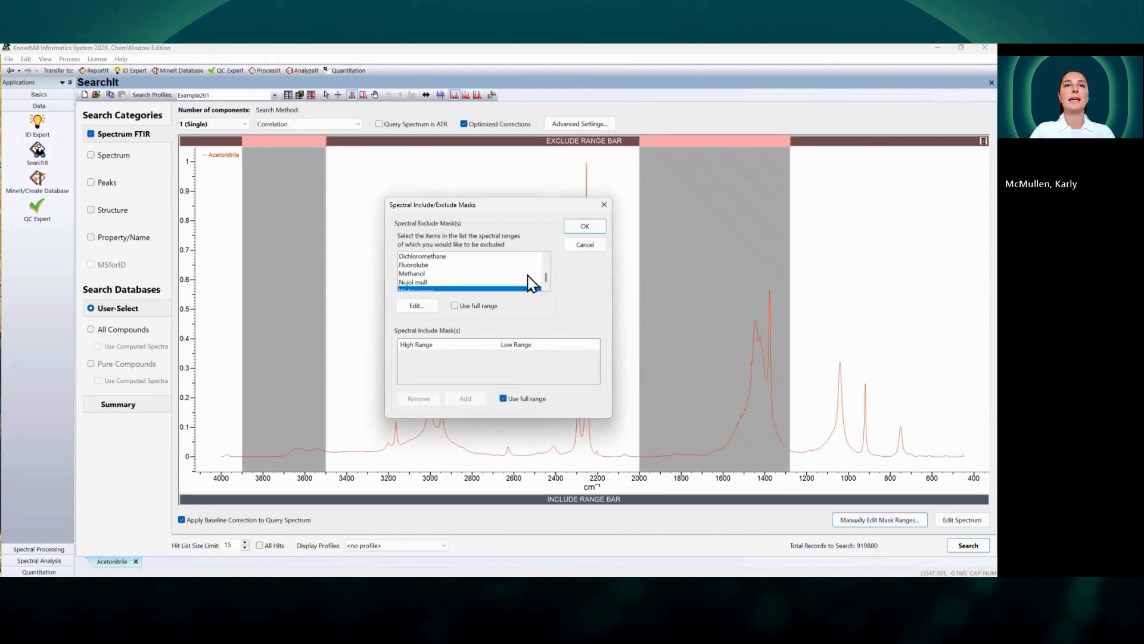
scroll(528, 276, "down", 1)
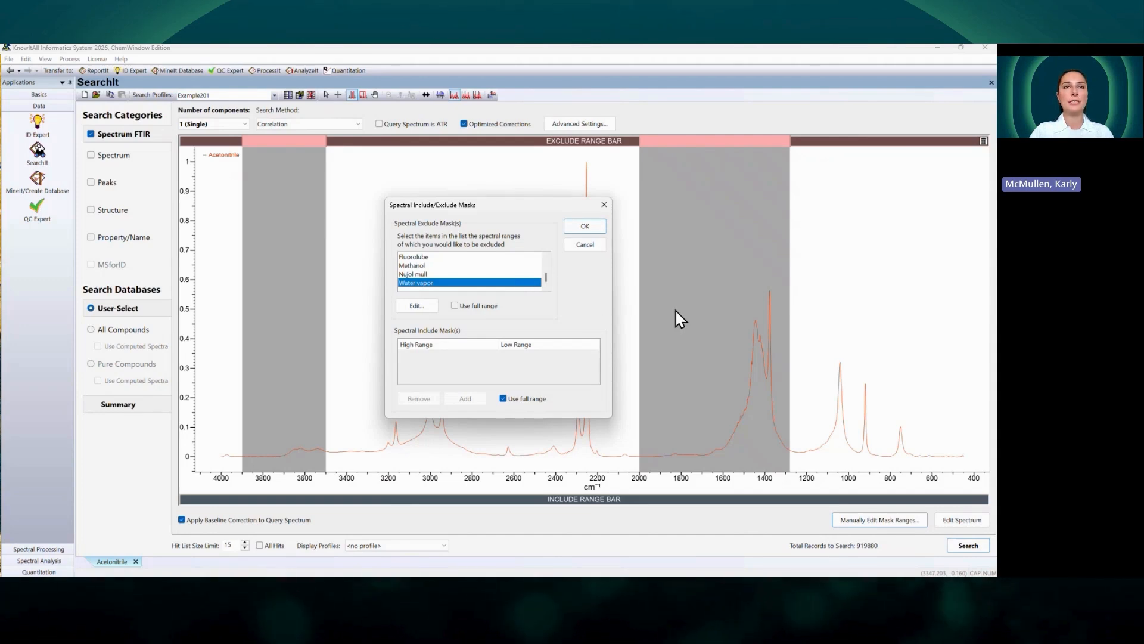
left_click(604, 205)
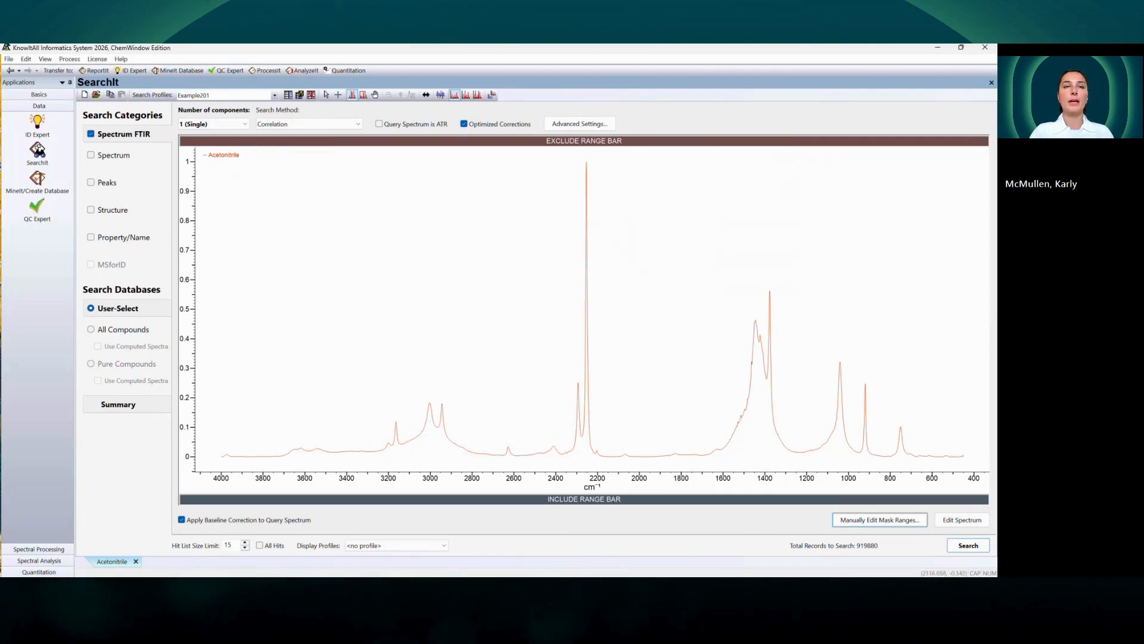
Mark an exclude range from about 3820 to 3310 cm⁻¹ on the spectrum and clear it again
left_click(425, 144)
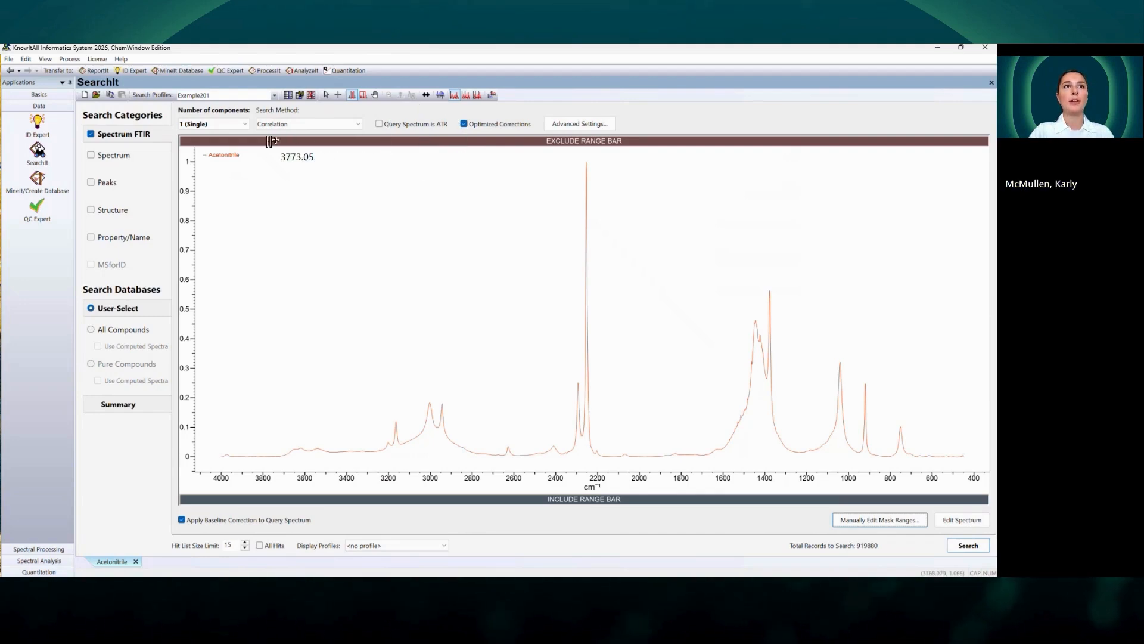
left_click_drag(257, 142, 303, 142)
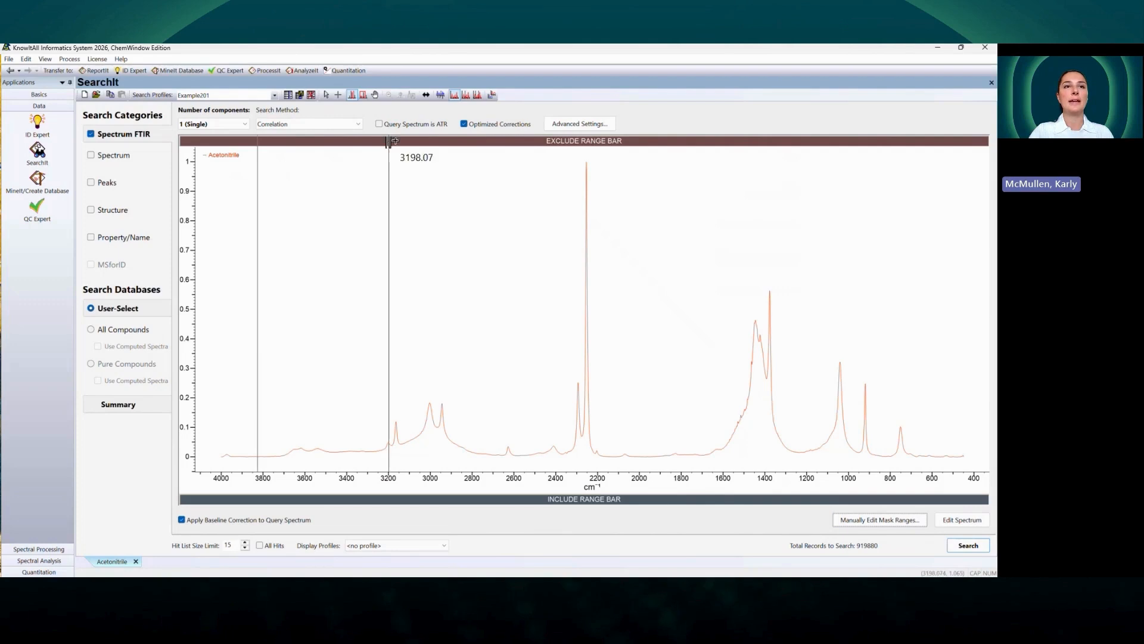
left_click_drag(391, 142, 365, 142)
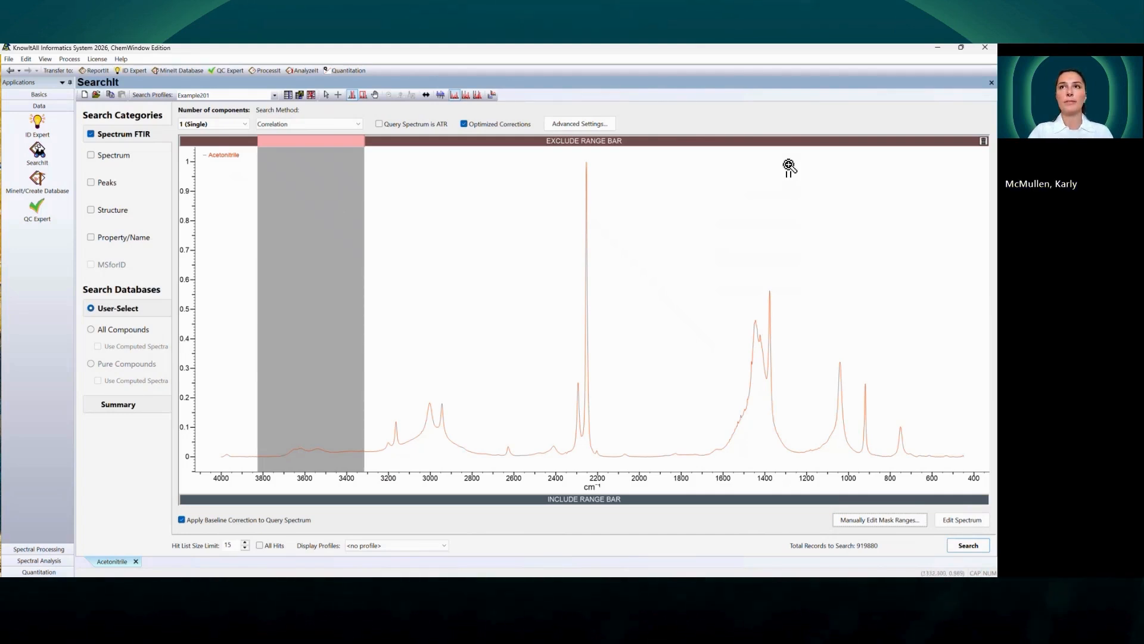
left_click(984, 143)
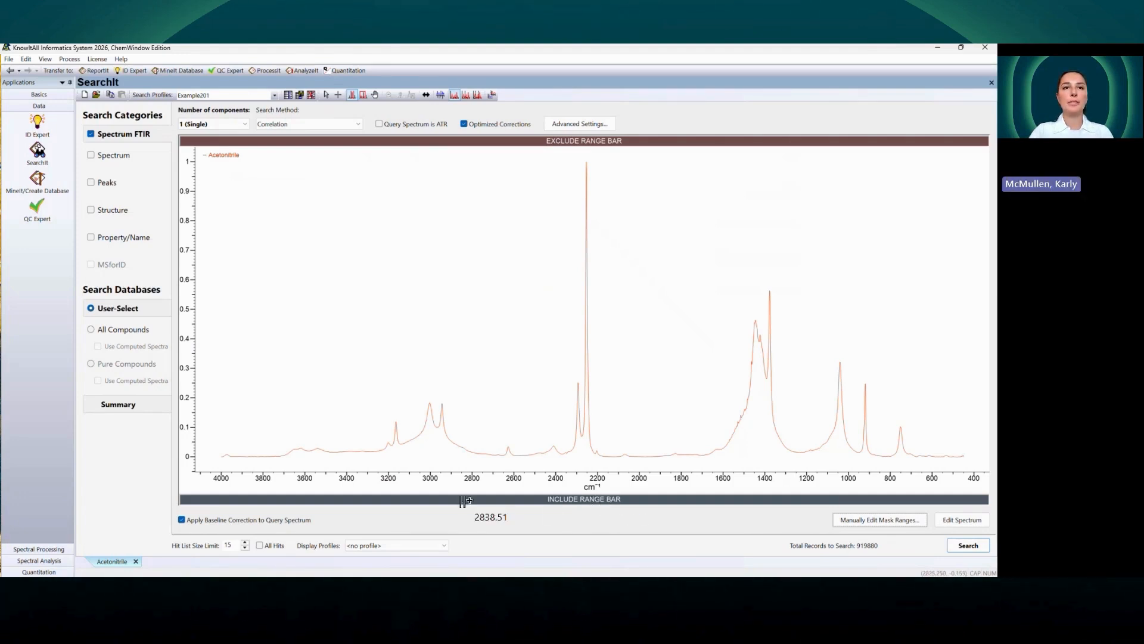
Mark narrow include ranges at about 2945 and 1380 cm⁻¹ and set the search method to 1st Derivative Euclidean Distance
left_click_drag(437, 498, 445, 498)
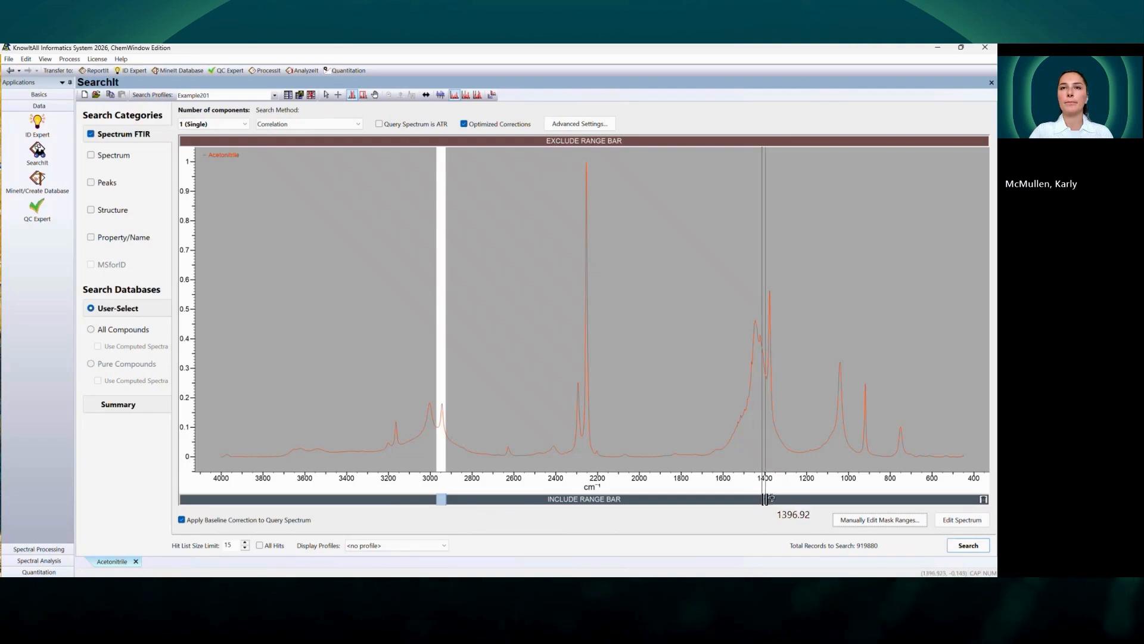
left_click_drag(762, 498, 773, 498)
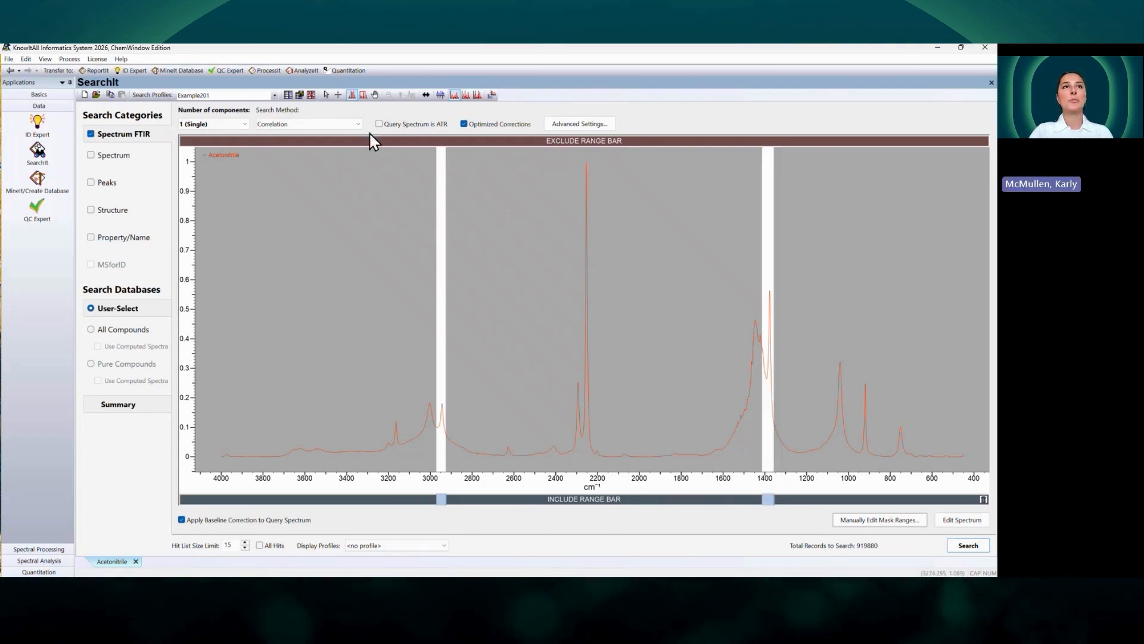
left_click(317, 123)
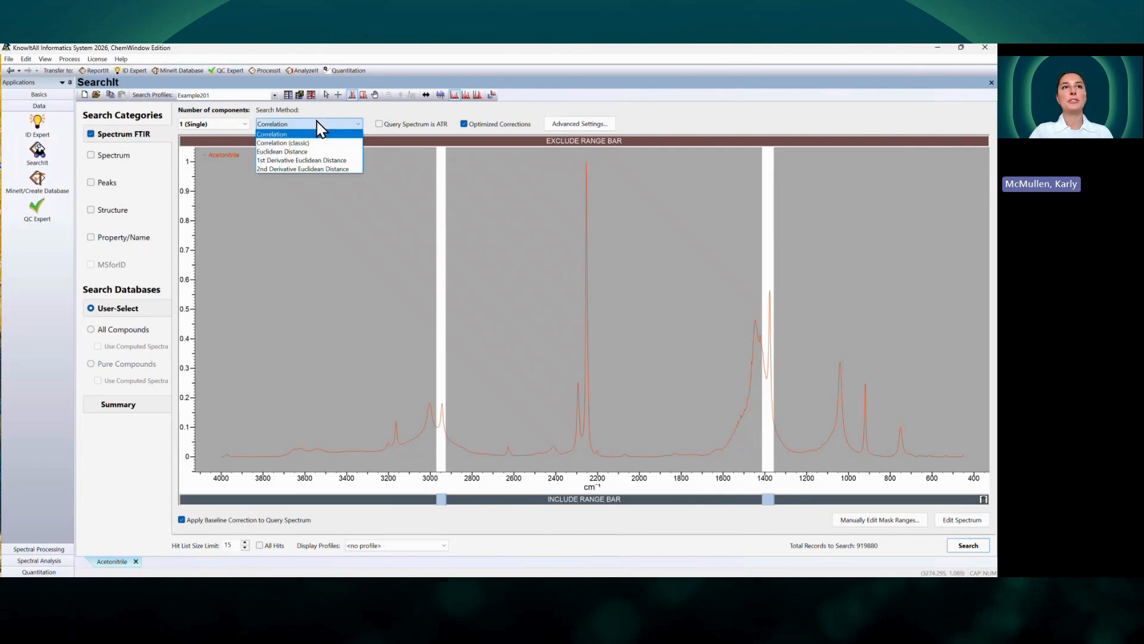
left_click(325, 160)
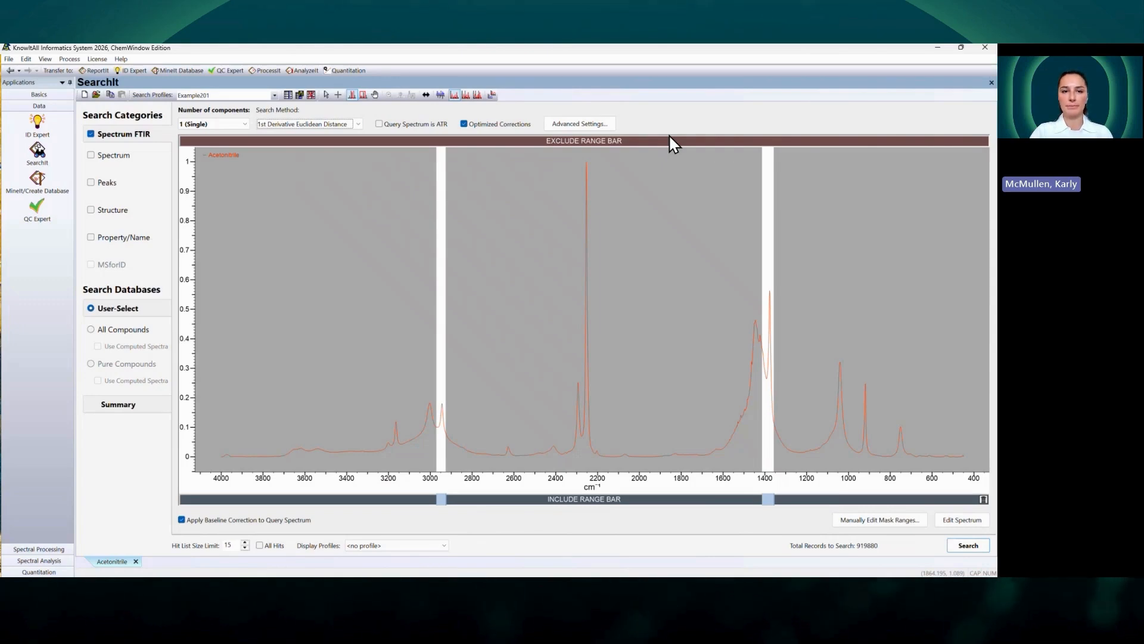
Clear all include ranges from the spectrum and return the search method to Correlation
left_click(983, 501)
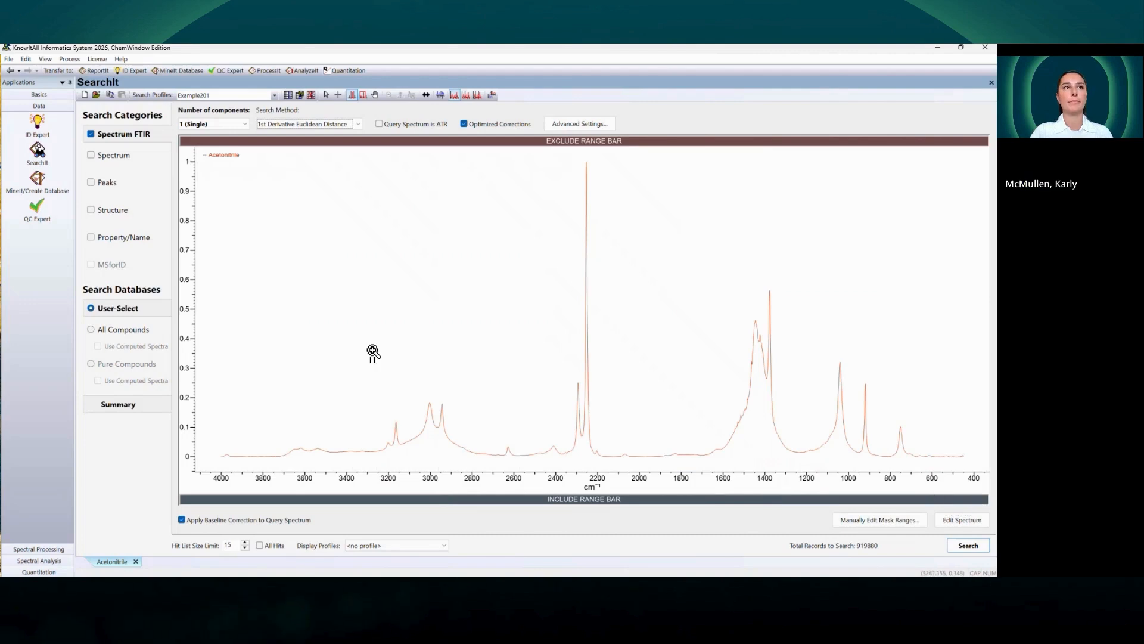
left_click(358, 124)
left_click(337, 133)
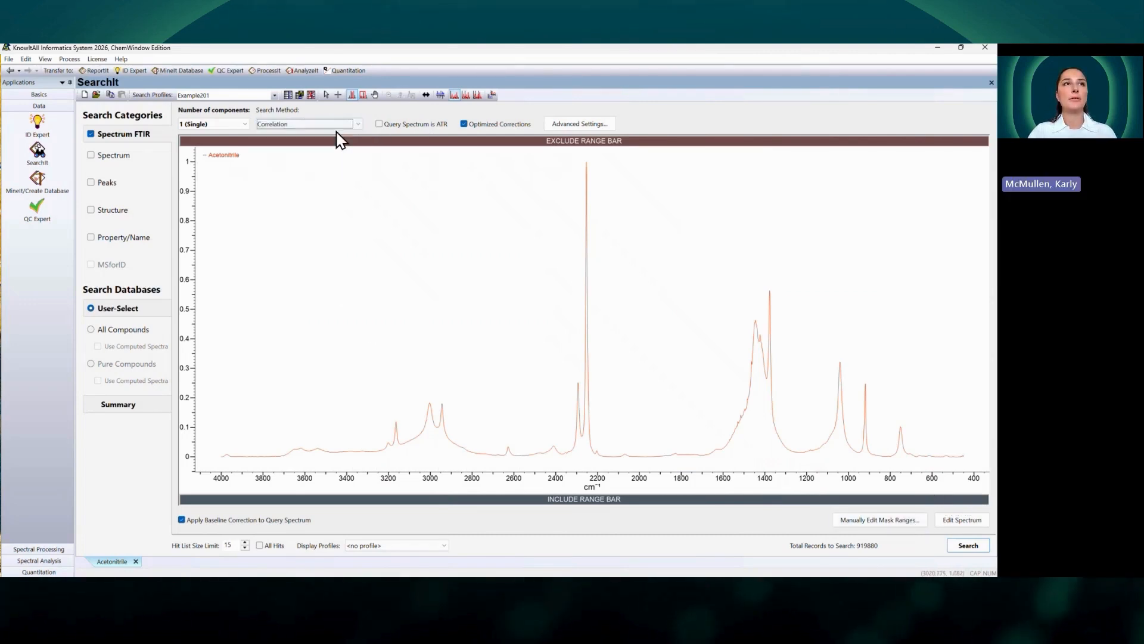
Add an IR peak search, lower the minimum peak intensity to 1.14% and pick the peaks of the acetonitrile spectrum
left_click(116, 184)
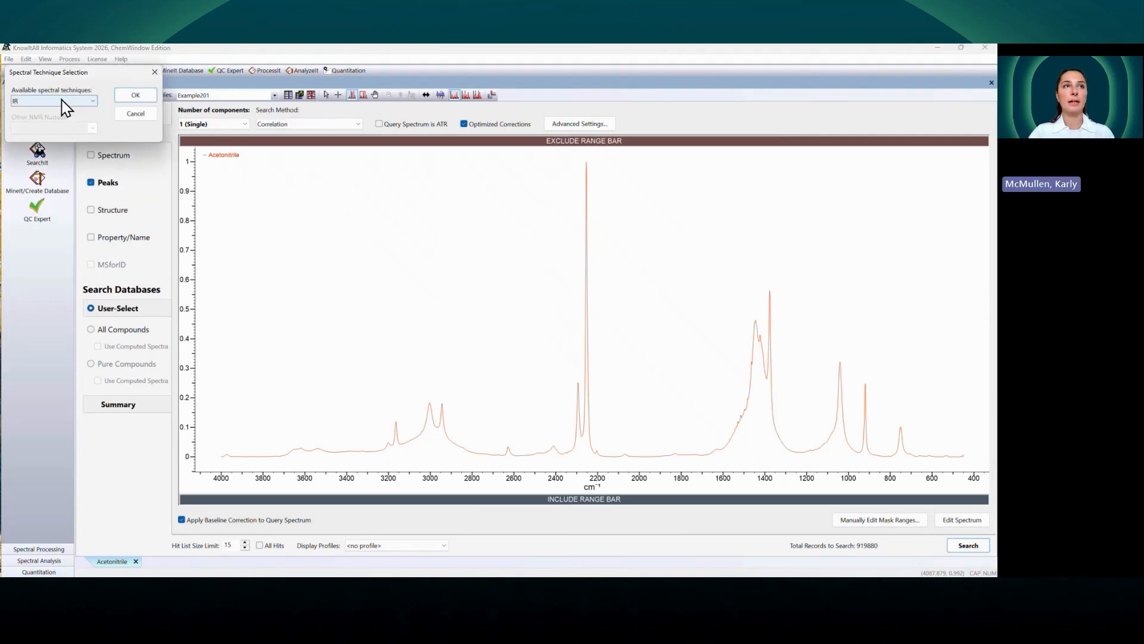
left_click(126, 97)
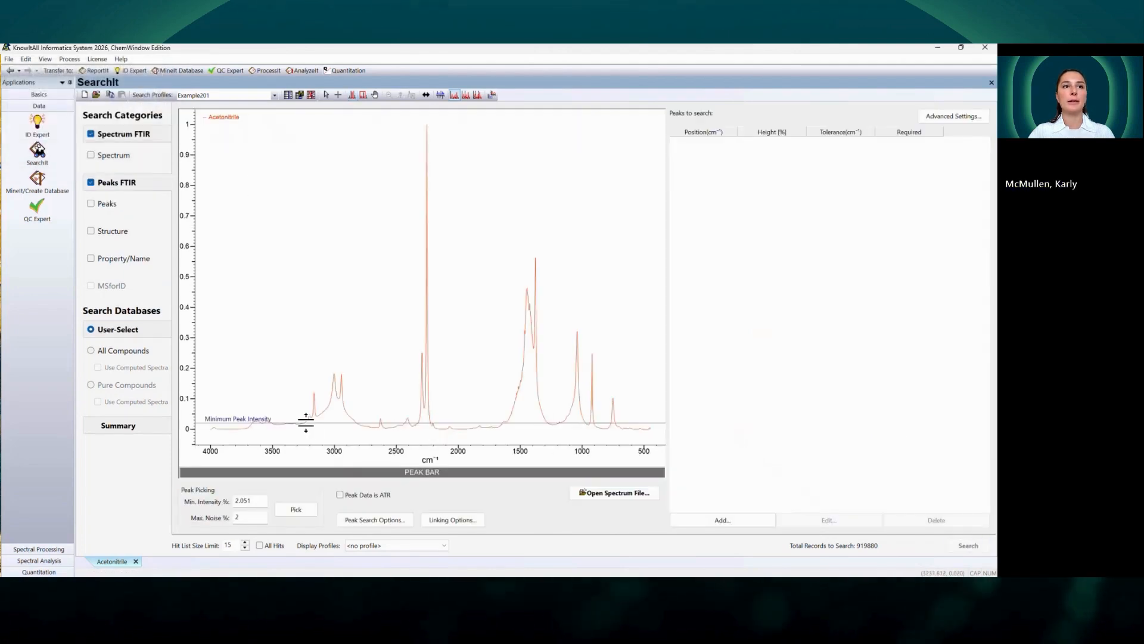
left_click_drag(306, 423, 305, 423)
left_click(299, 511)
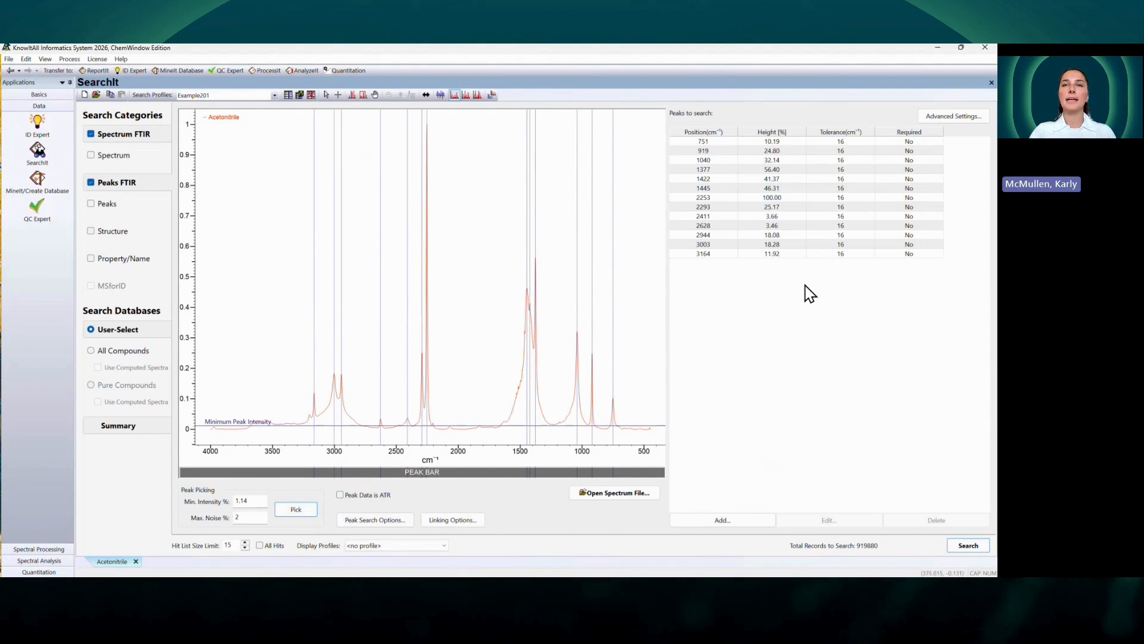
Select the 1422 and 2411 cm⁻¹ entries in the peak list and remove the IR peak search
left_click(791, 180)
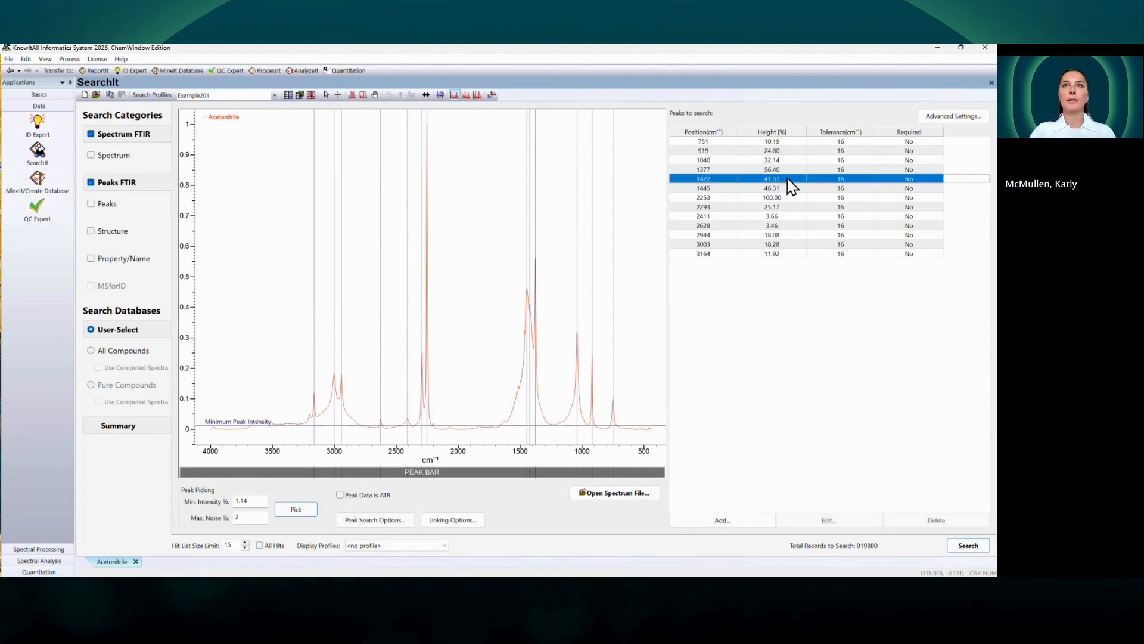
left_click(798, 217)
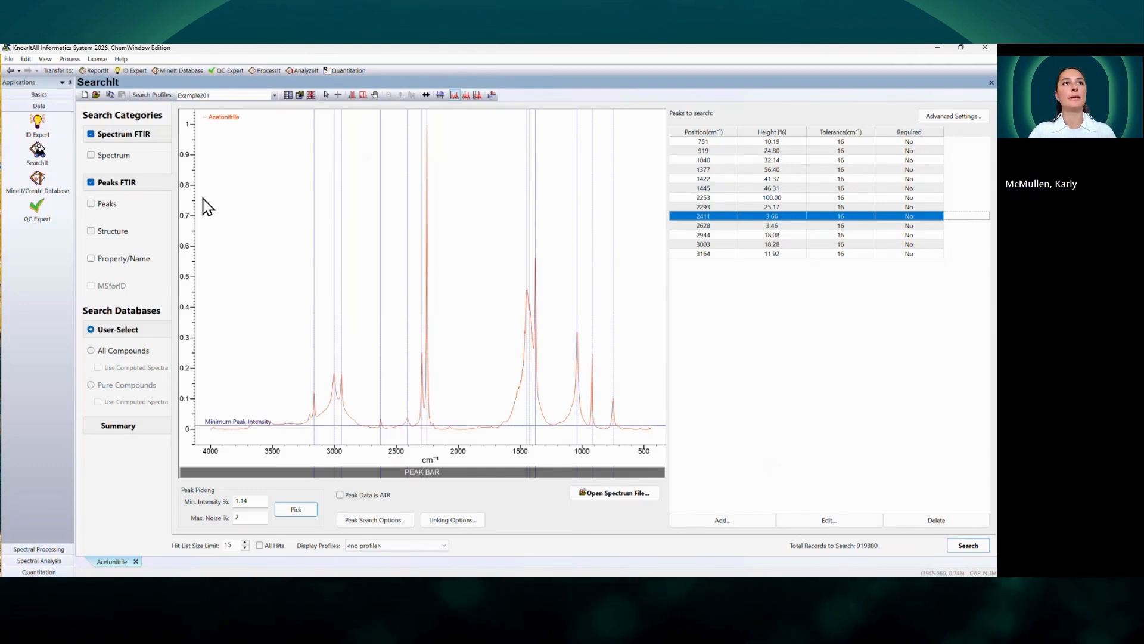
left_click(94, 183)
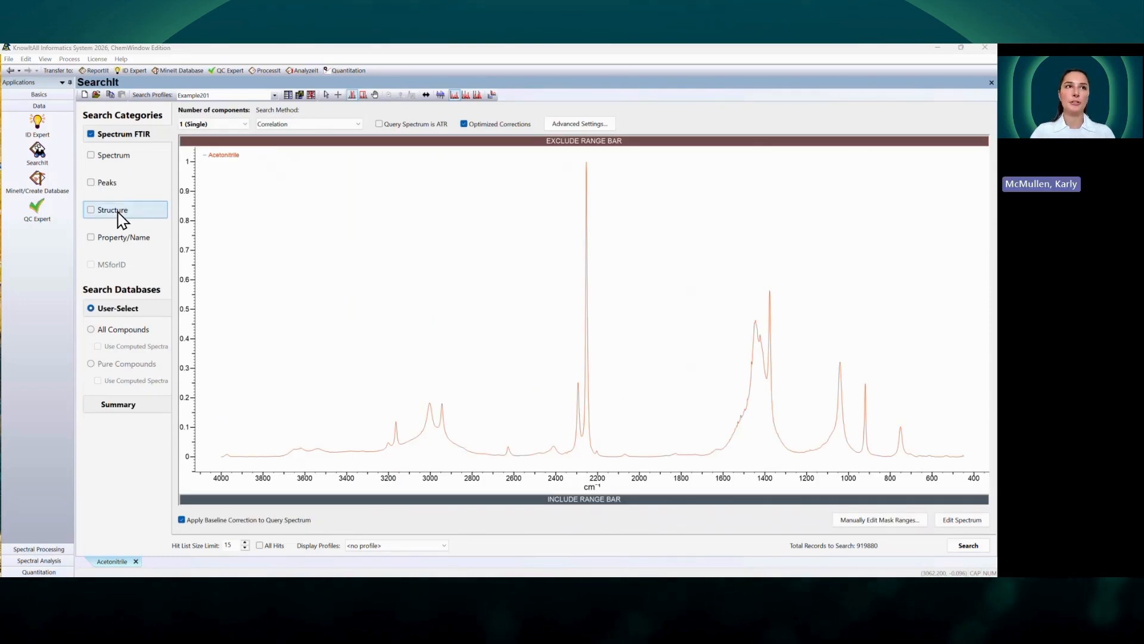
Add a structure search and load the Acetonitrile Structure file through ChemWindow as the query structure
left_click(118, 212)
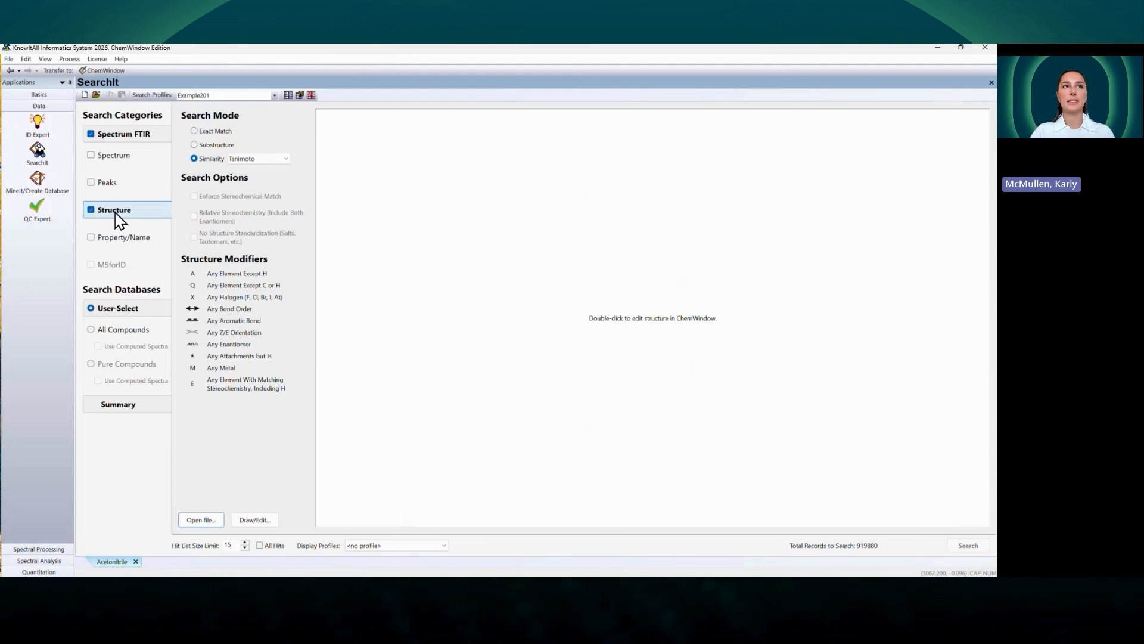
double_click(659, 329)
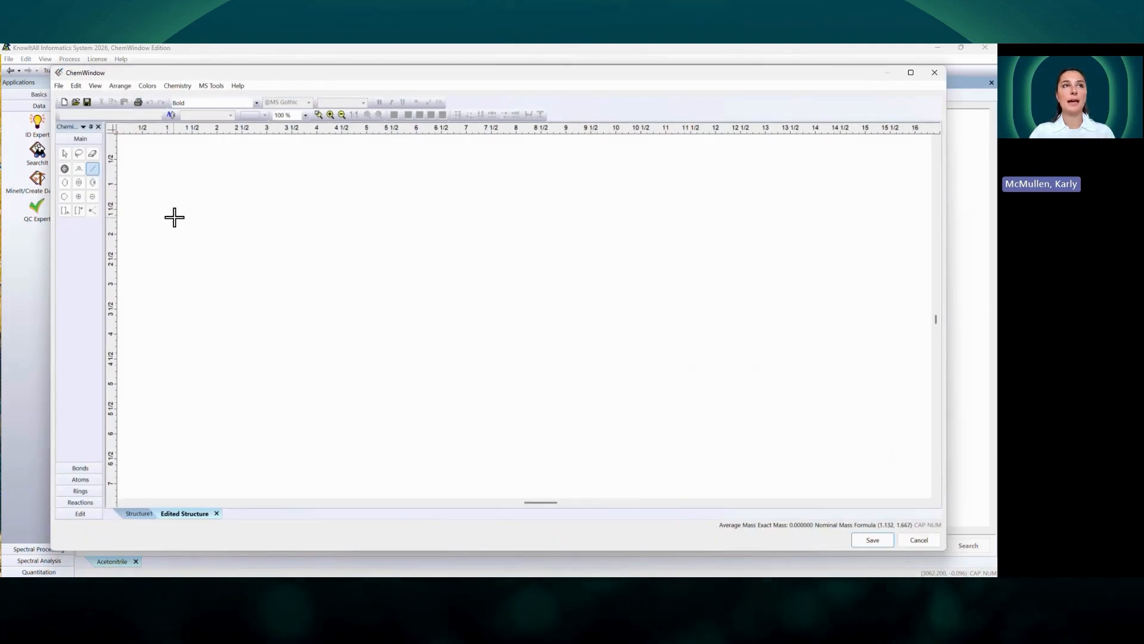
left_click(58, 87)
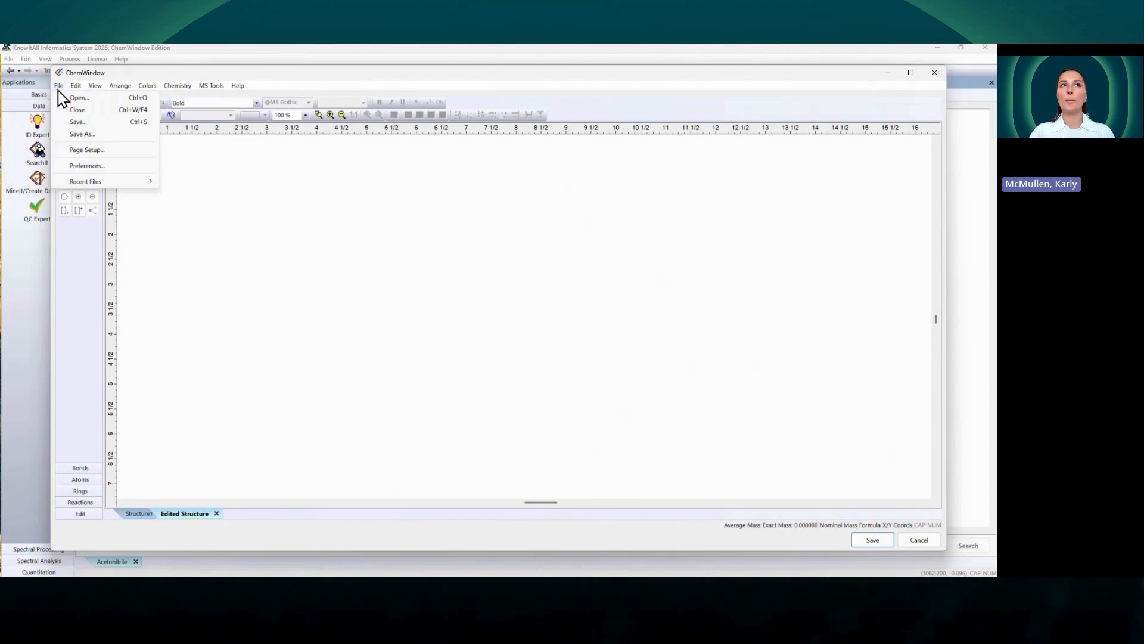
left_click(67, 99)
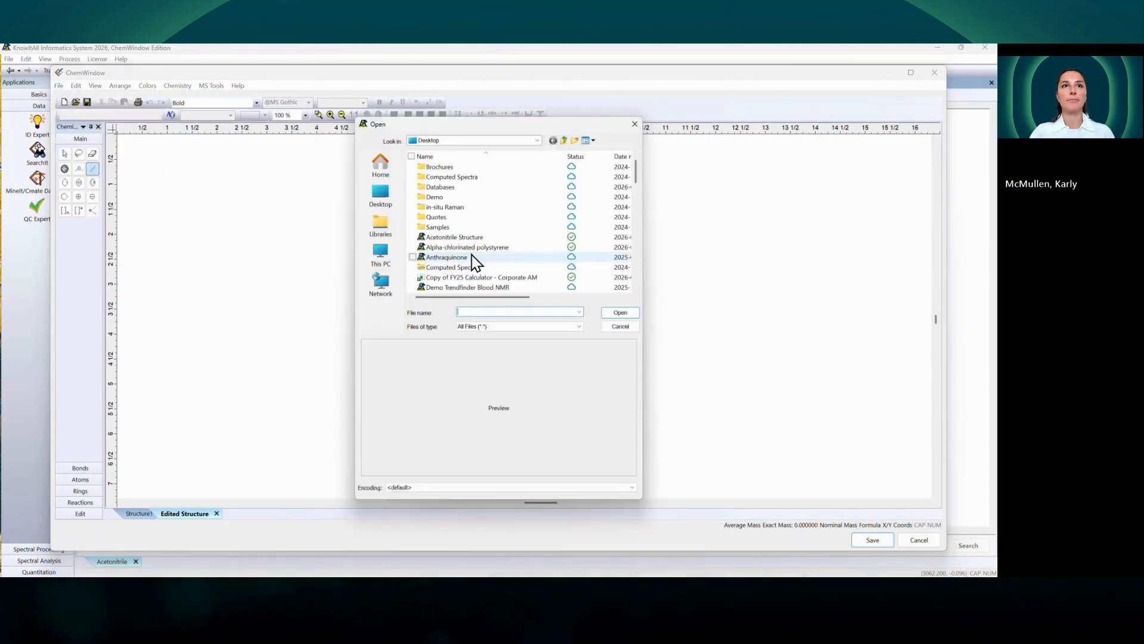
left_click(500, 238)
left_click(617, 314)
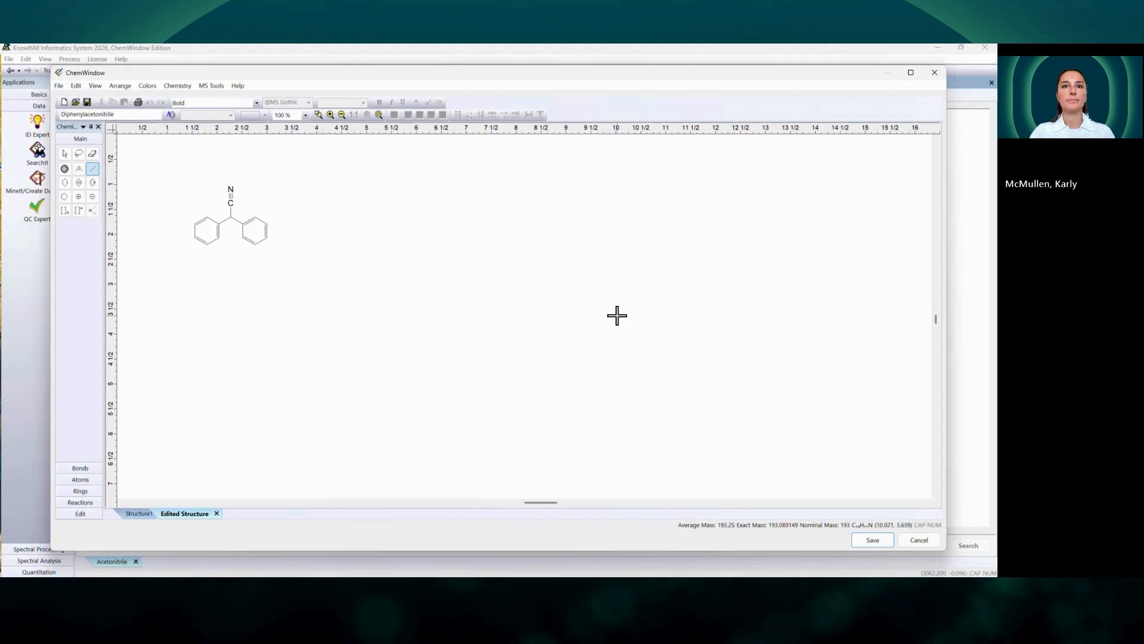
left_click(873, 540)
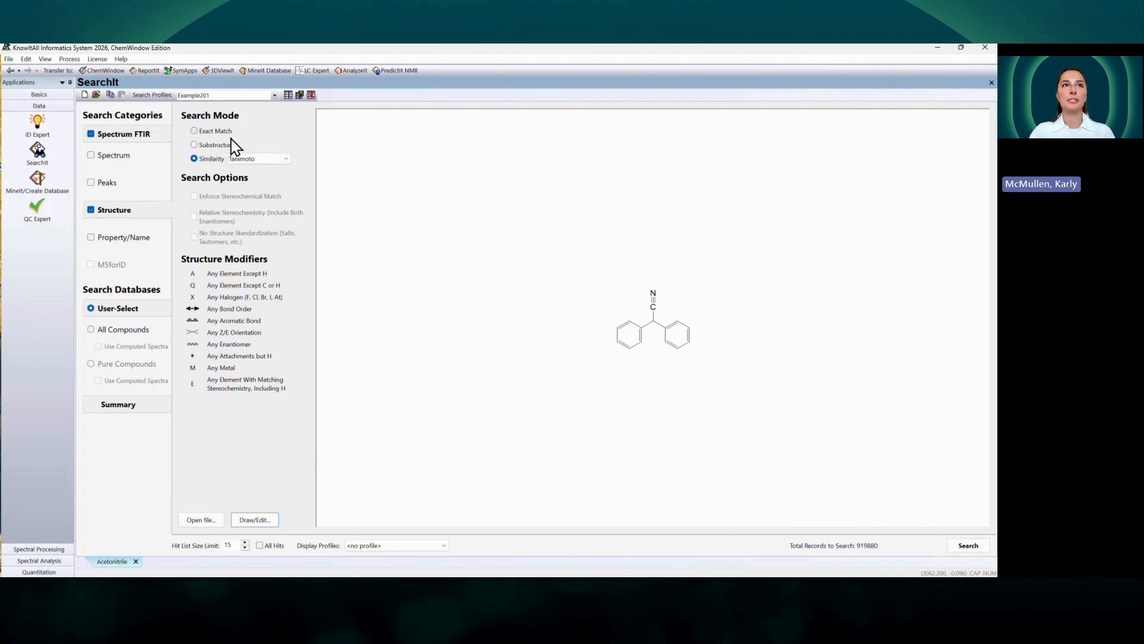
Choose Tanimoto as the structure similarity measure and remove the structure search
left_click(258, 158)
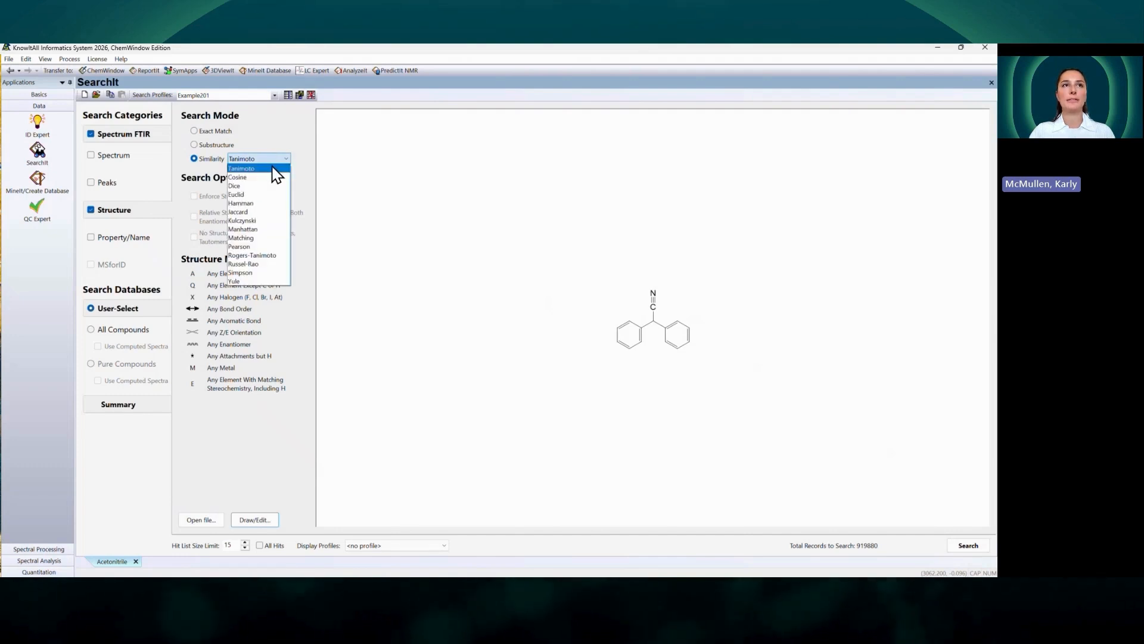
left_click(277, 170)
left_click(91, 210)
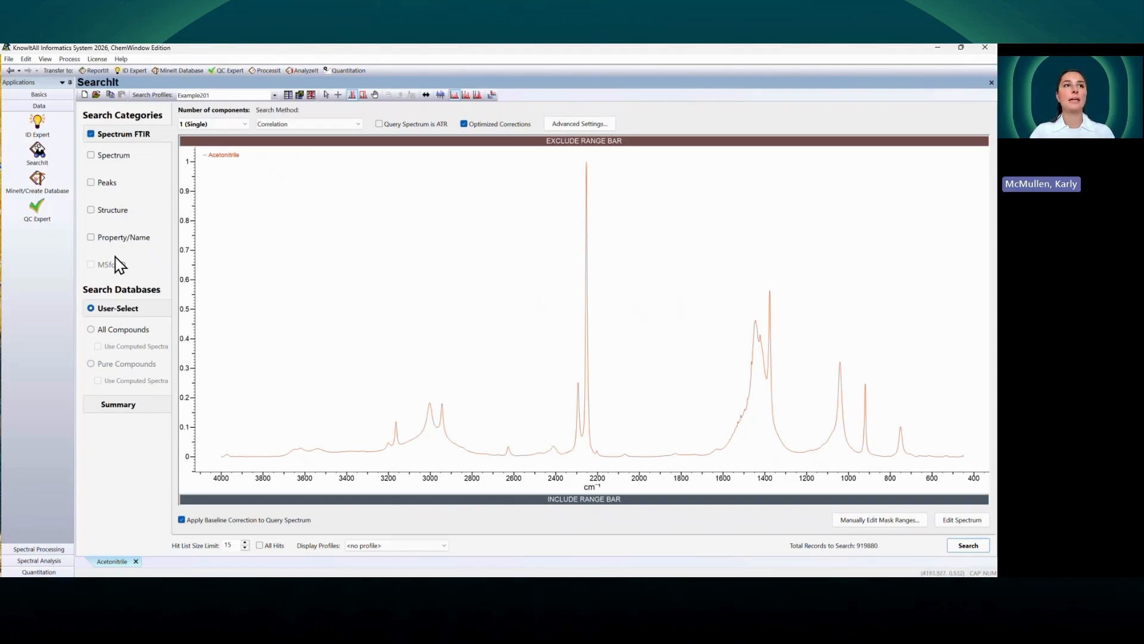
Add a property search for a boiling point between 120 and 200 °C and remove the property search again
left_click(110, 240)
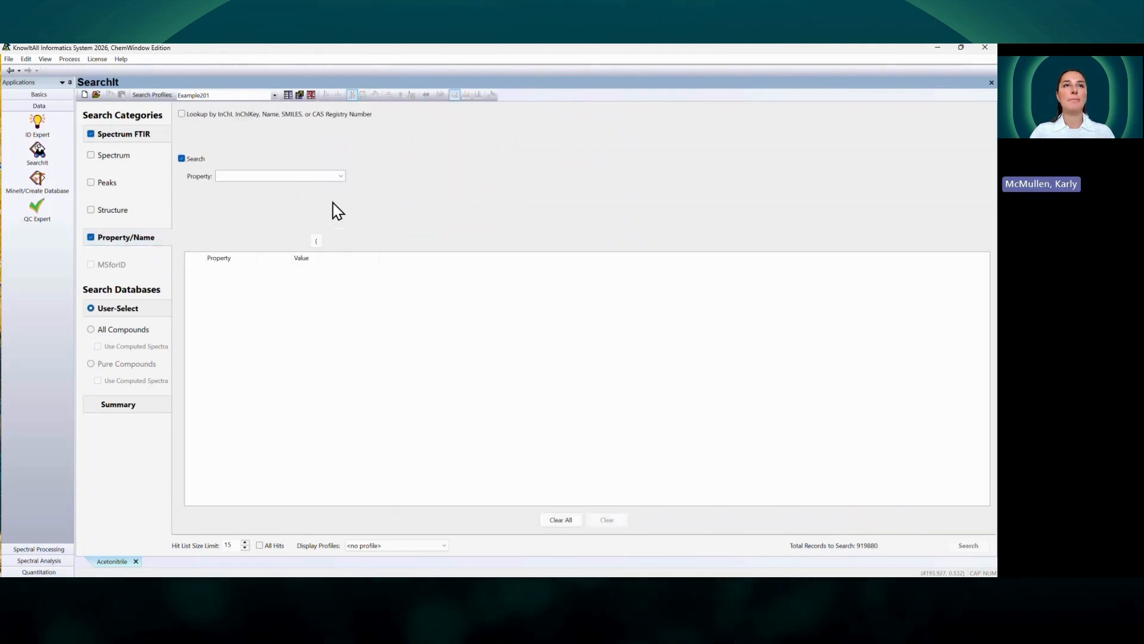
left_click(341, 176)
type("b")
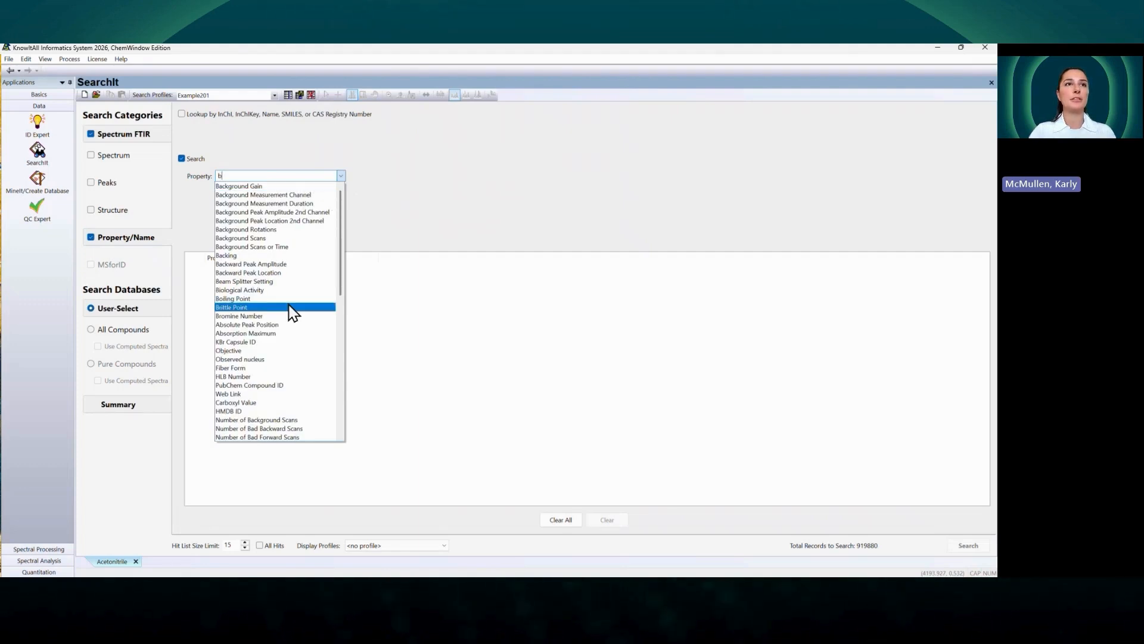
left_click(290, 298)
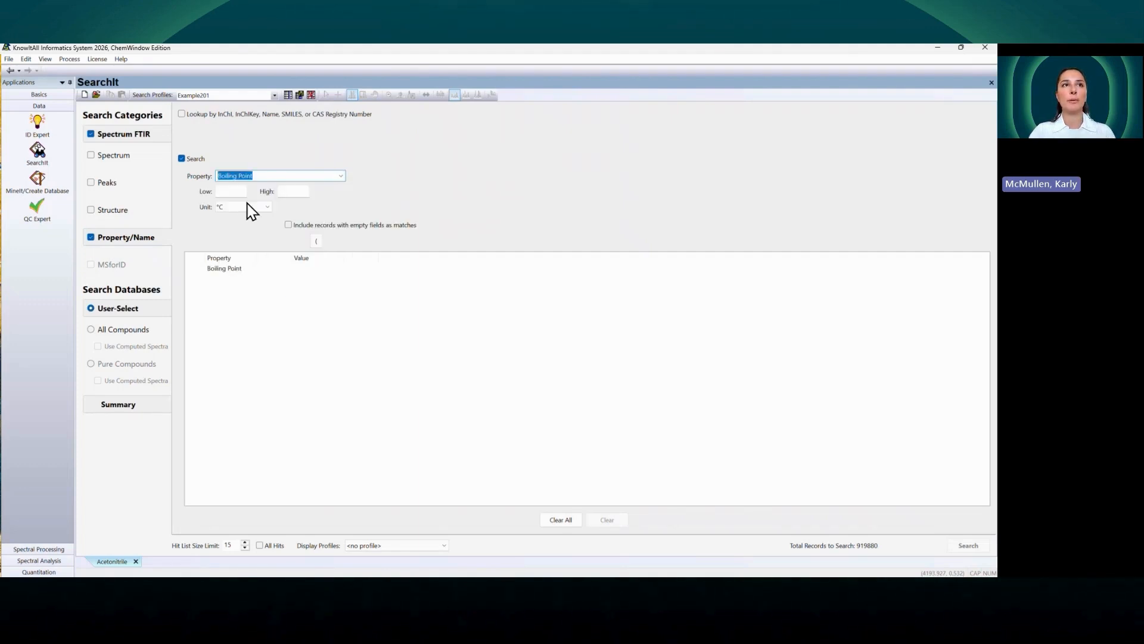
left_click(230, 192)
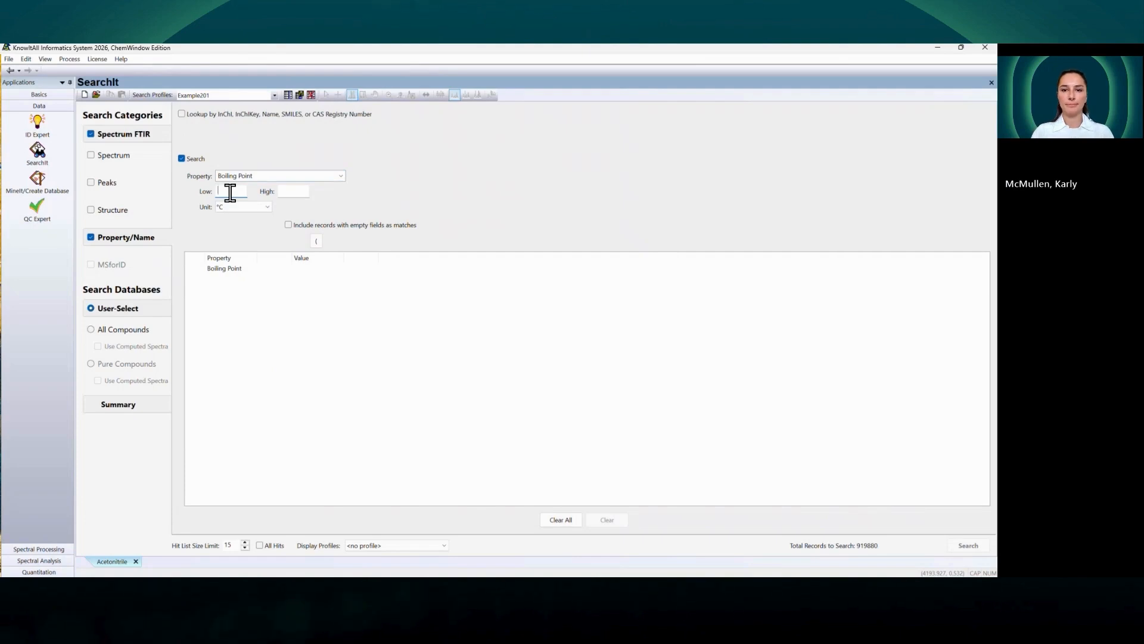
type("120")
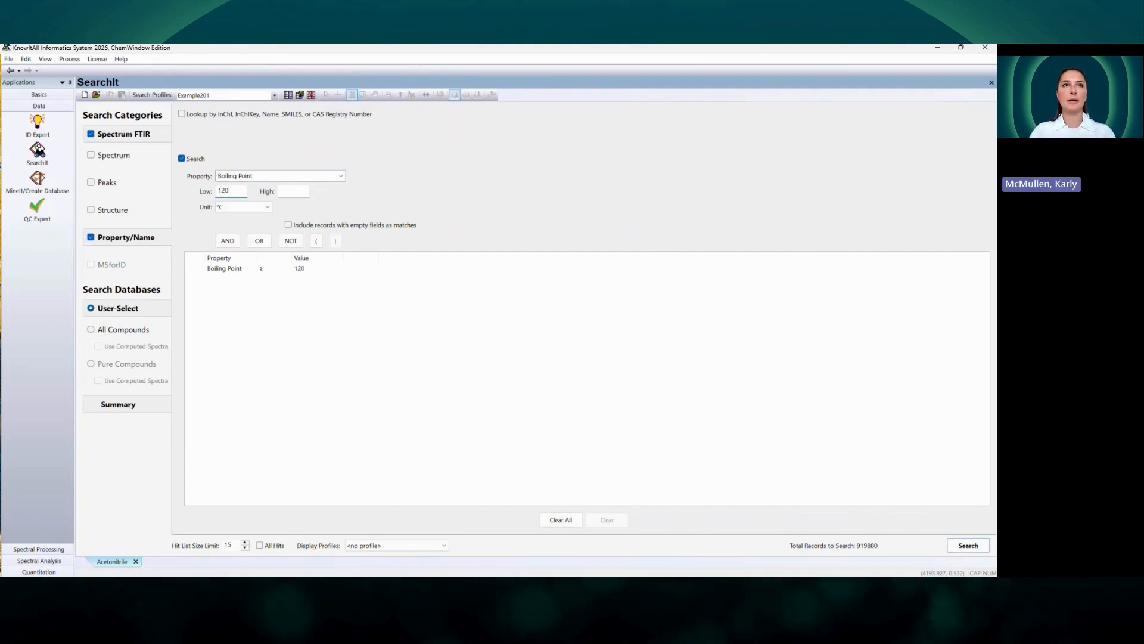
left_click(301, 190)
type("200")
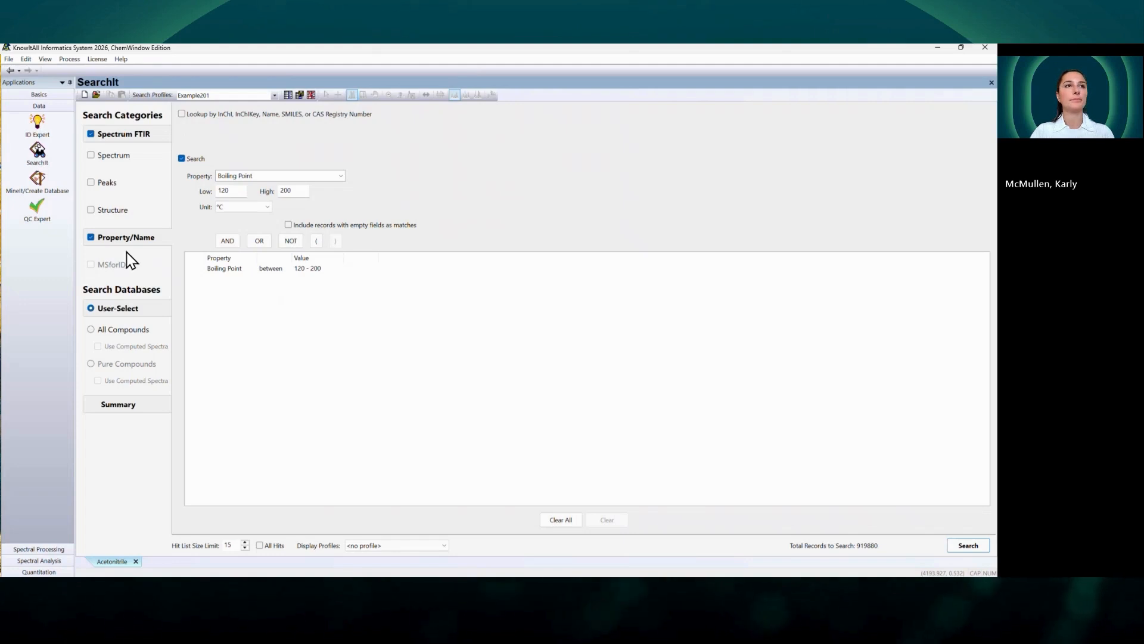
left_click(91, 238)
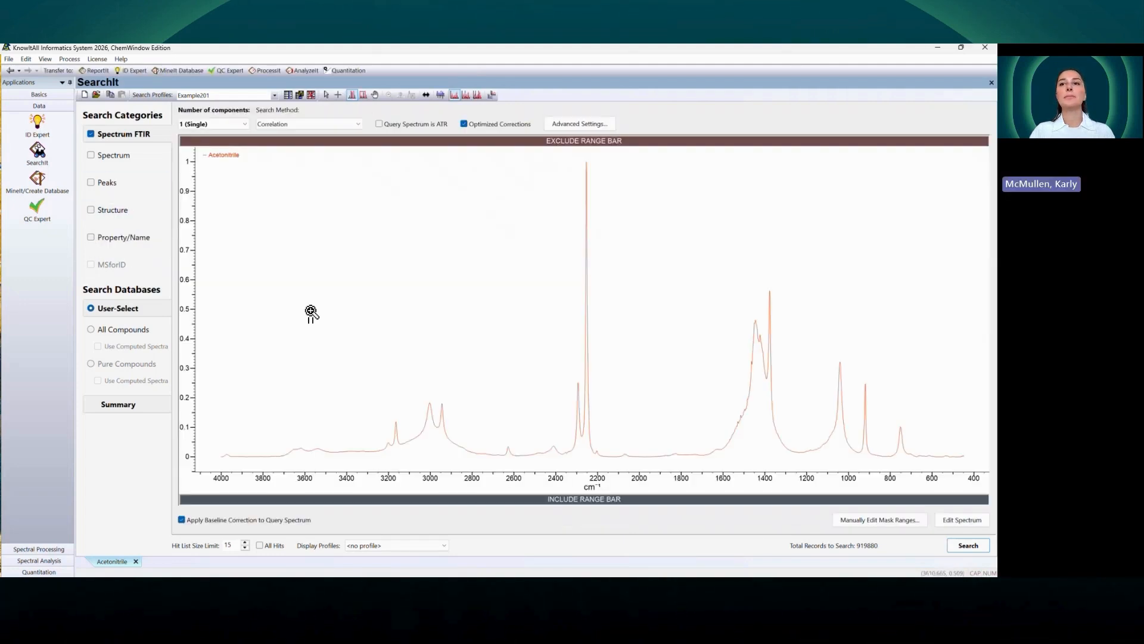
Run the acetonitrile FTIR spectrum search and add a CAS Registry Number column to the hit list
left_click(955, 545)
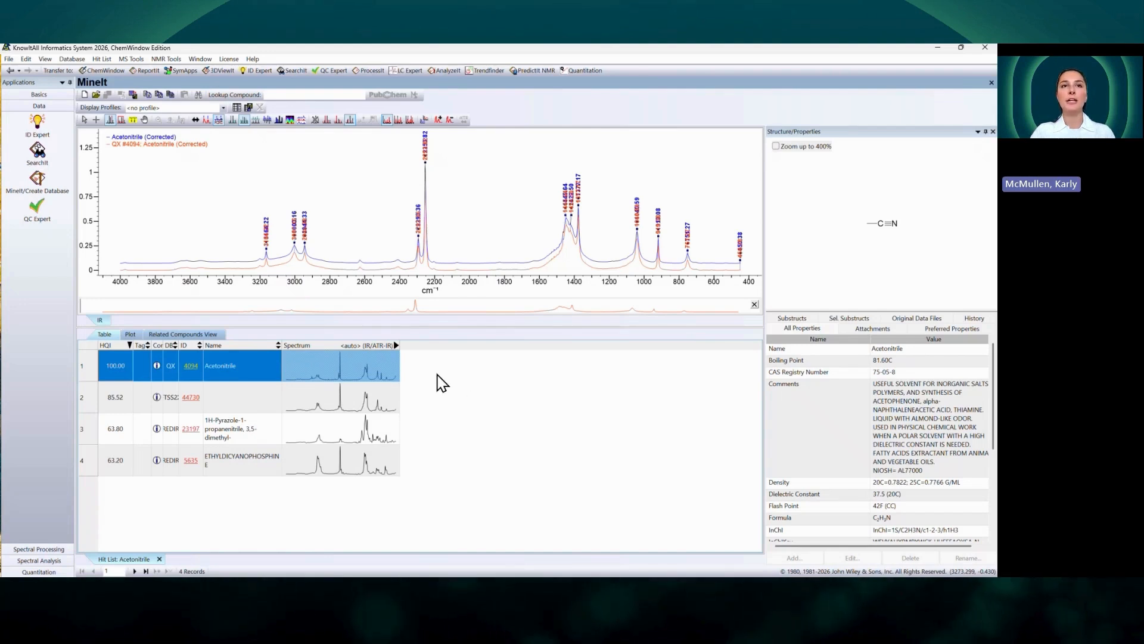
right_click(420, 375)
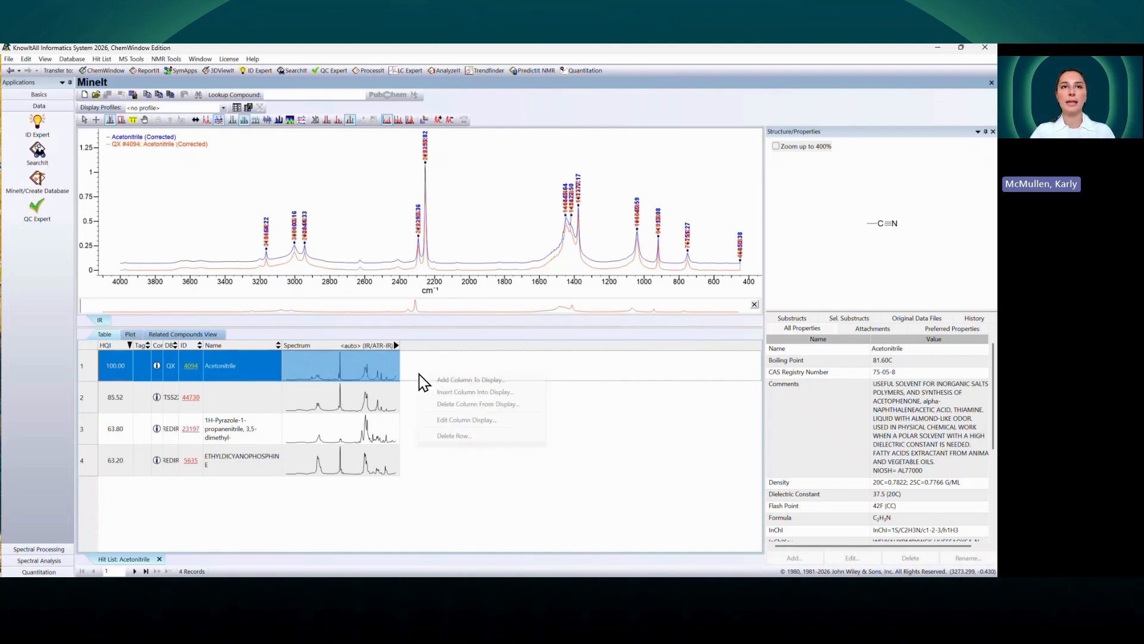
left_click(442, 381)
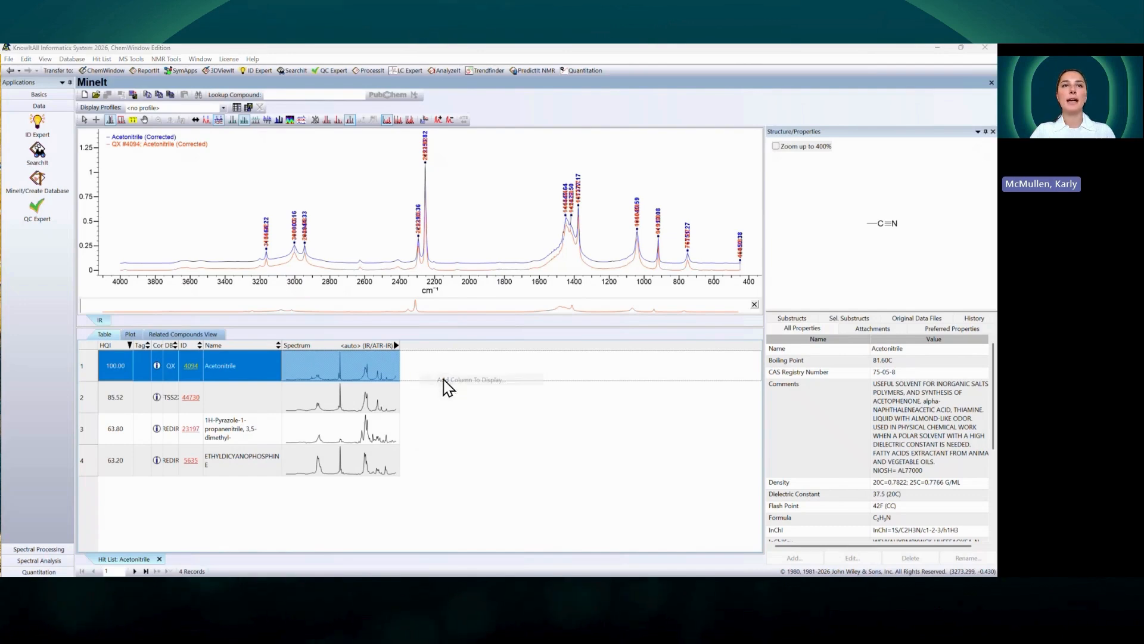
type("CAS")
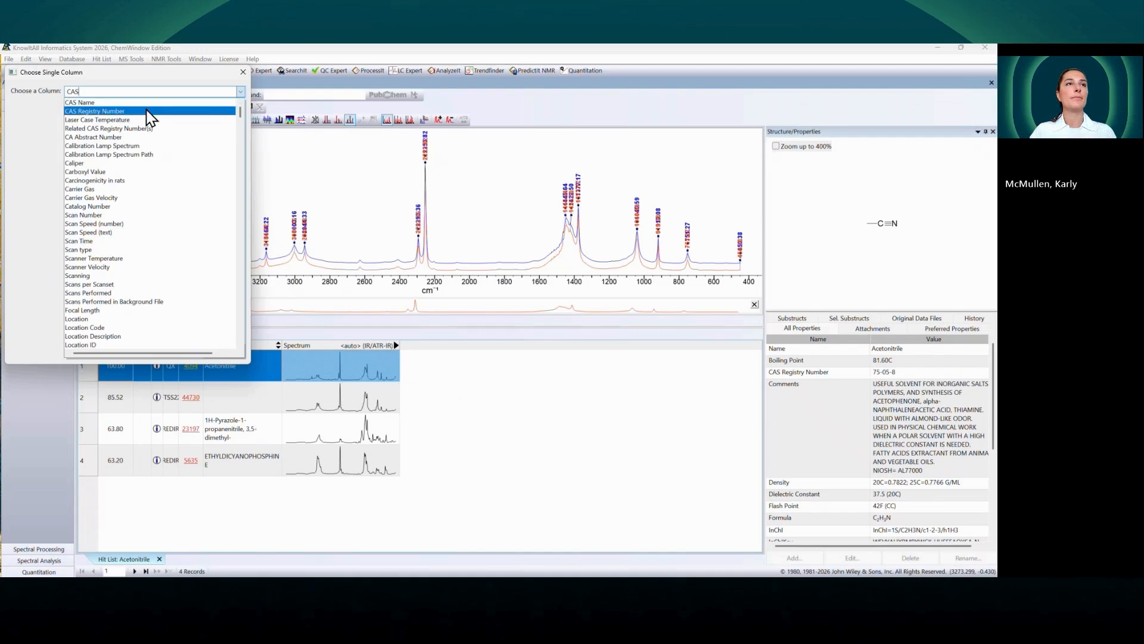
left_click(146, 112)
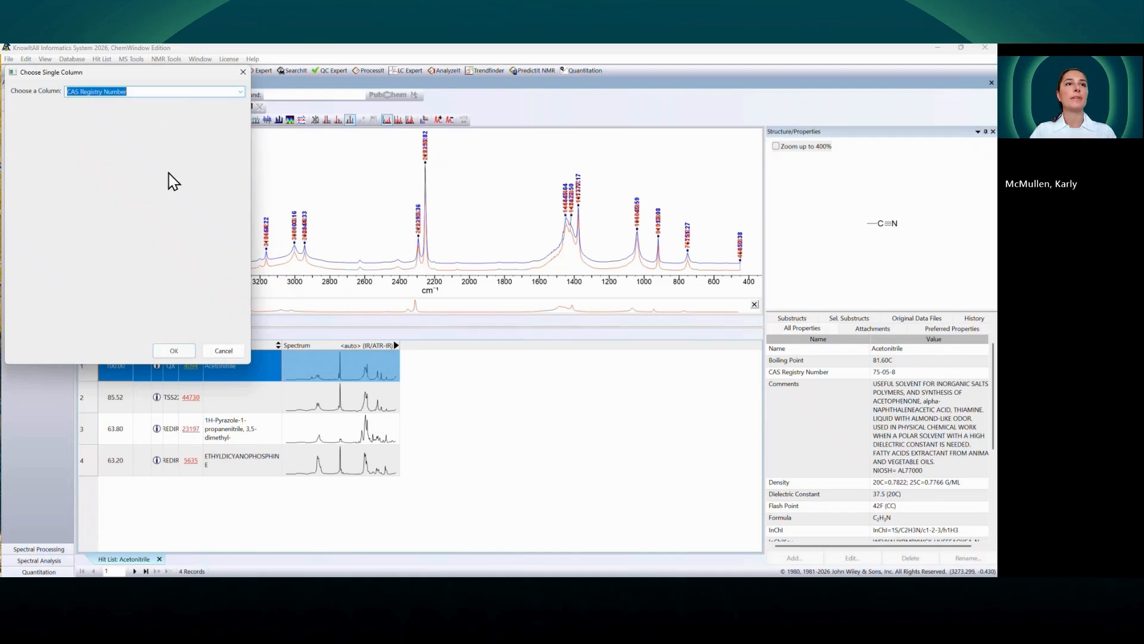
left_click(175, 351)
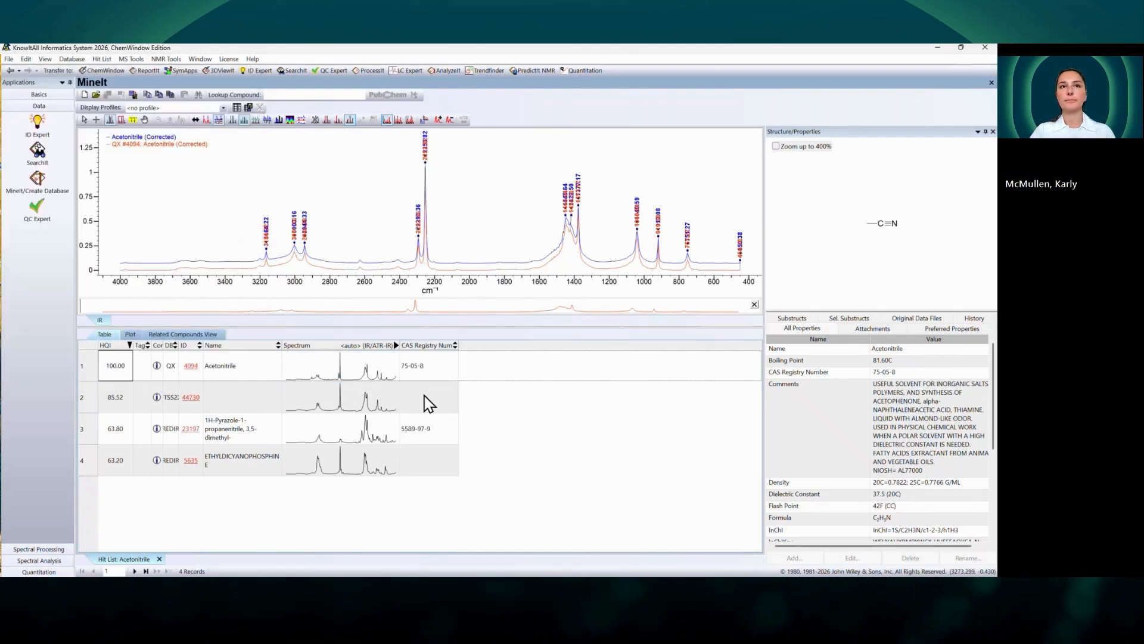
Compare the second and third hits with the query spectrum and return to the first hit
left_click(343, 376)
left_click(344, 400)
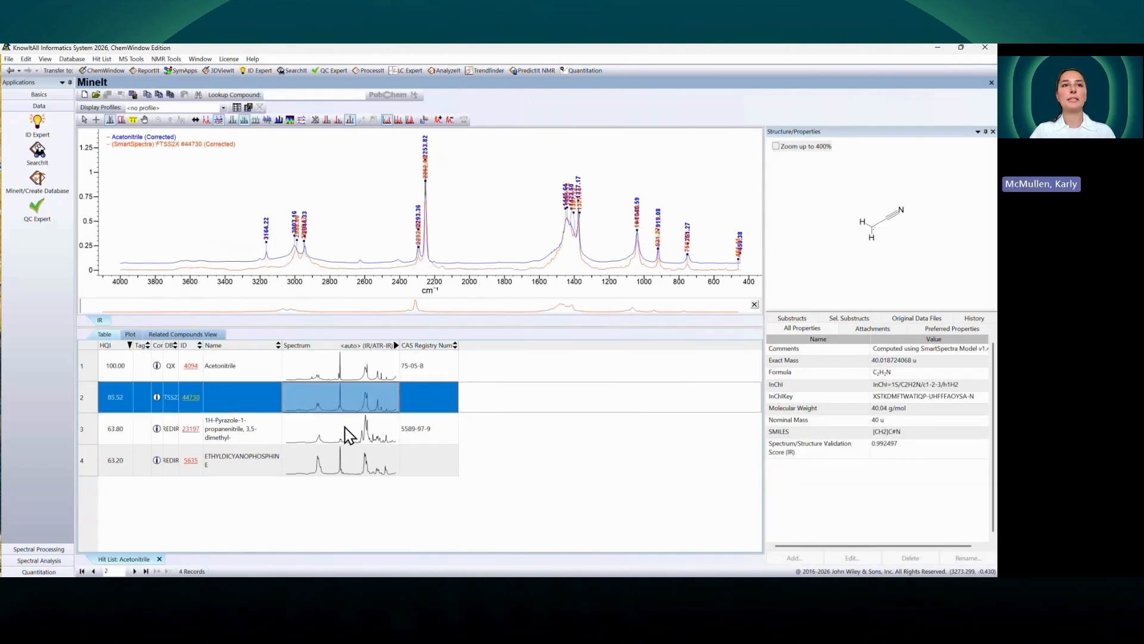
left_click(347, 440)
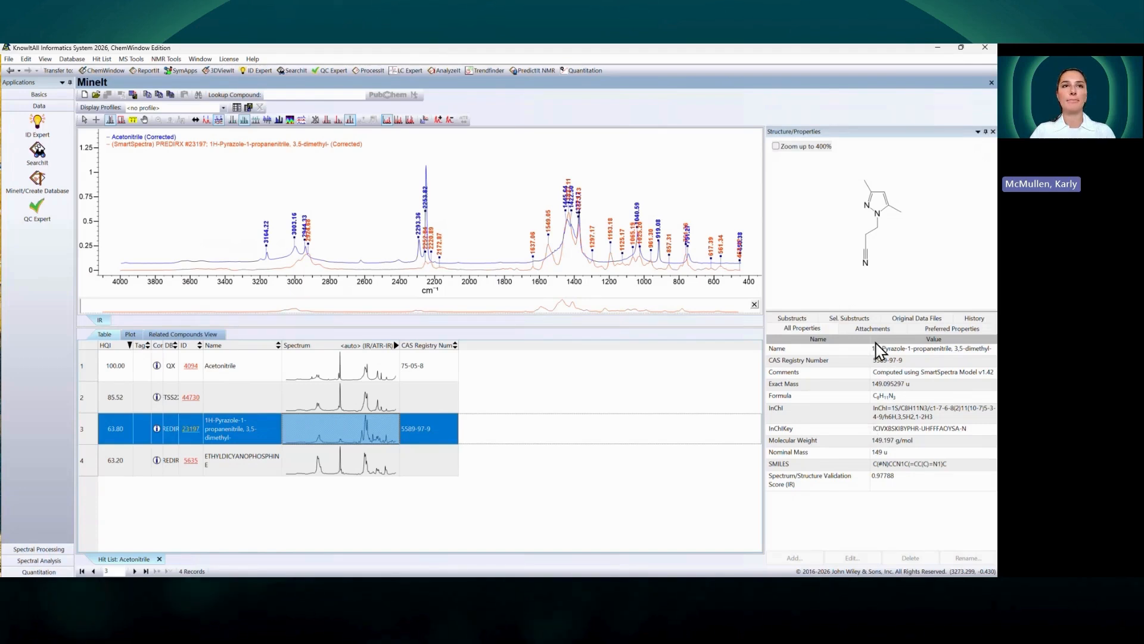
left_click(361, 370)
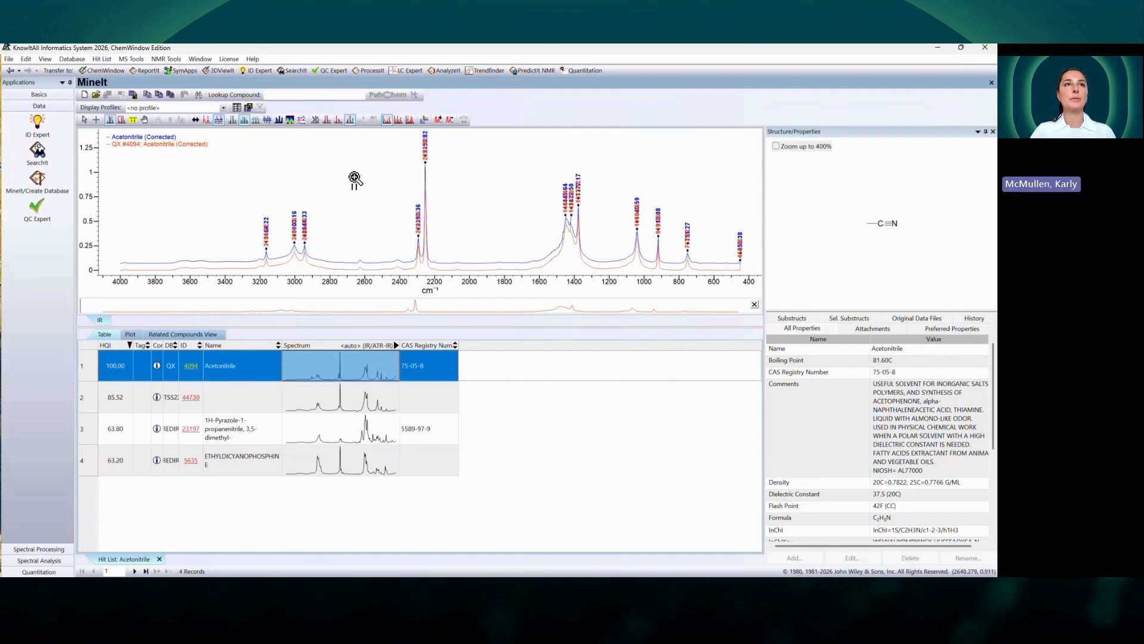
Display the query and hit spectra in butterfly view, change to stacked view and transfer the acetonitrile hit to ReportIt
left_click(267, 120)
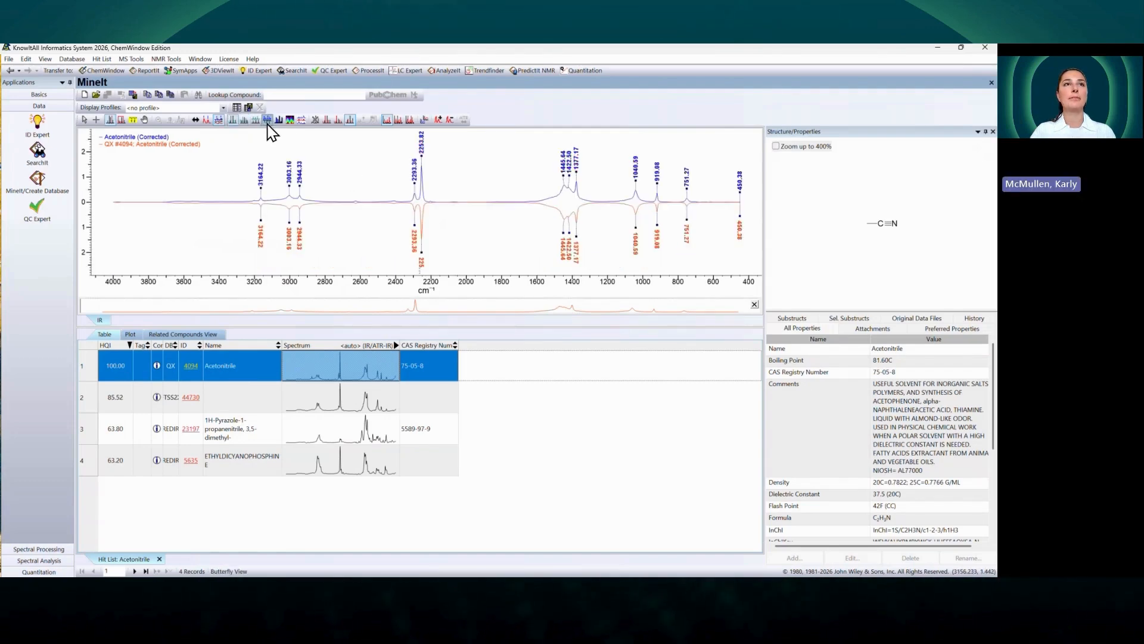
left_click(259, 125)
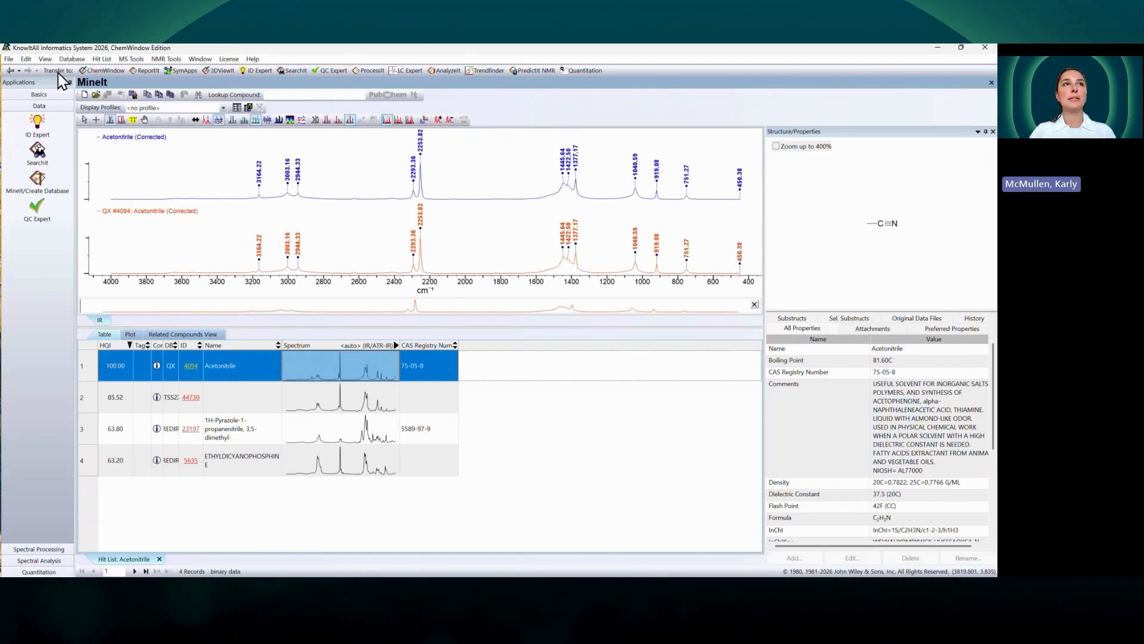
left_click(146, 71)
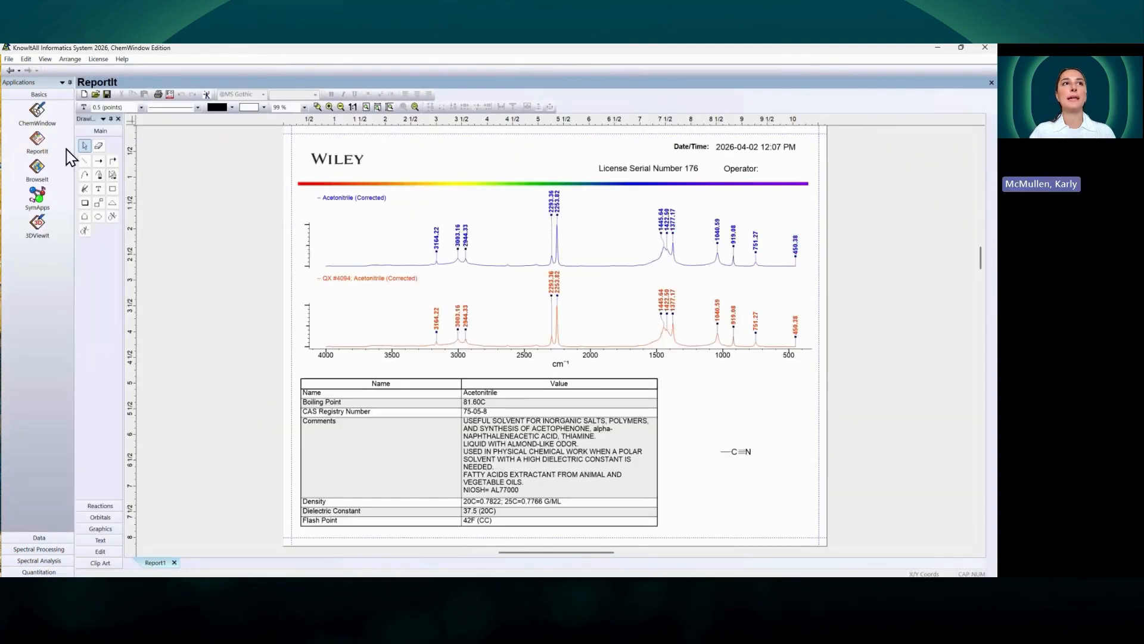
Return from the report to the MineIt hit list and switch to SearchIt
left_click(39, 538)
left_click(42, 178)
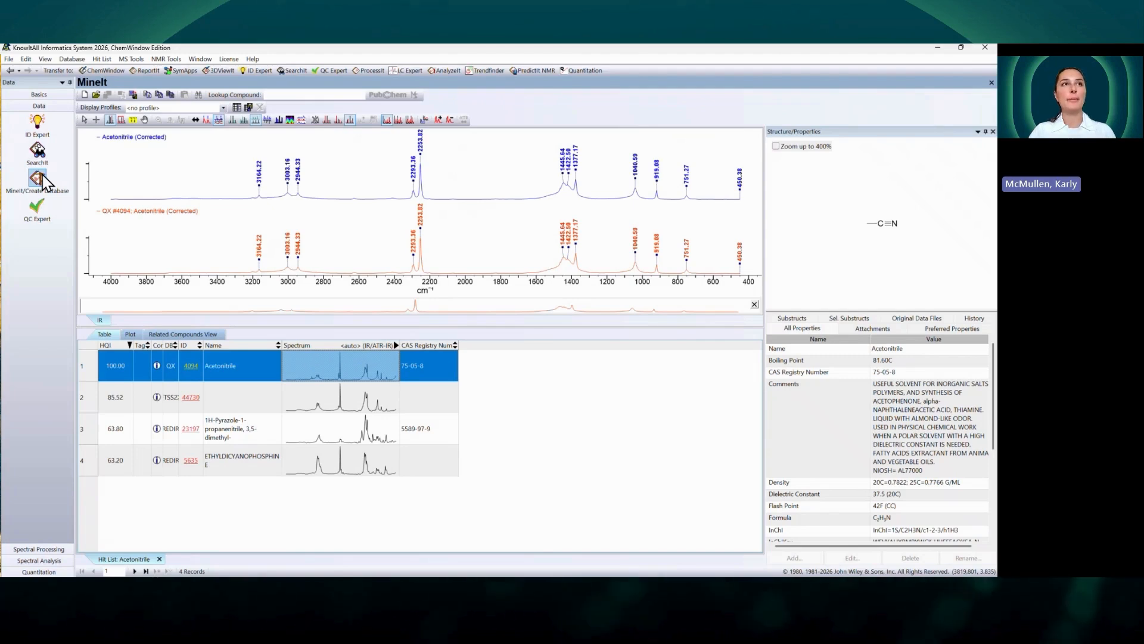
left_click(38, 152)
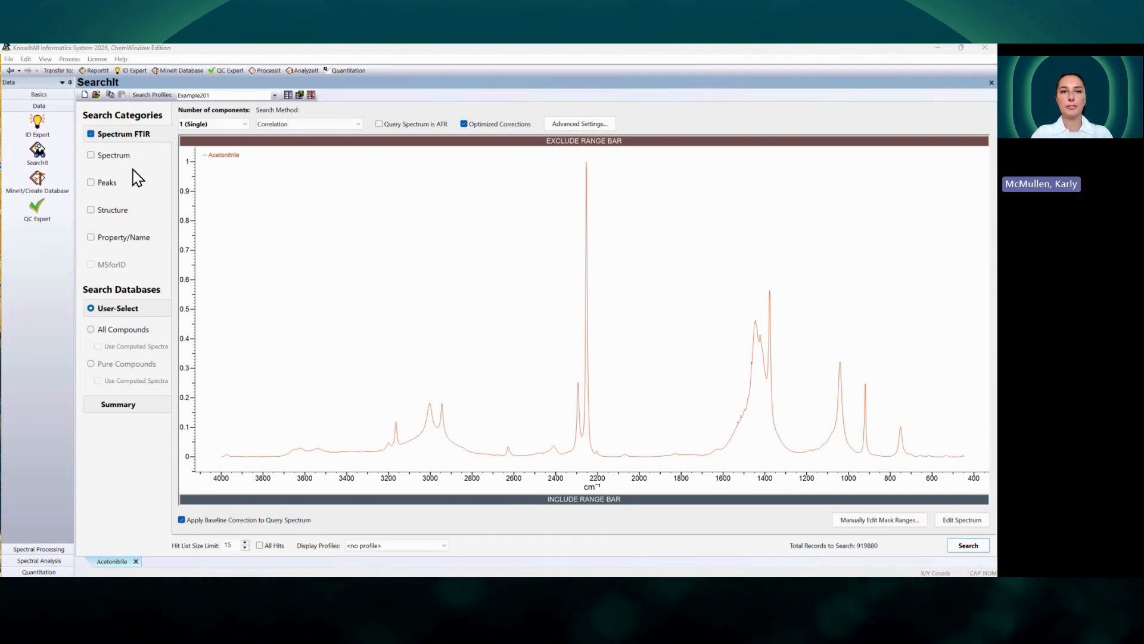
Start a new spectrum search with the Mixture of Polymers file and set the number of components to 2 (Mixture)
left_click(9, 60)
left_click(22, 70)
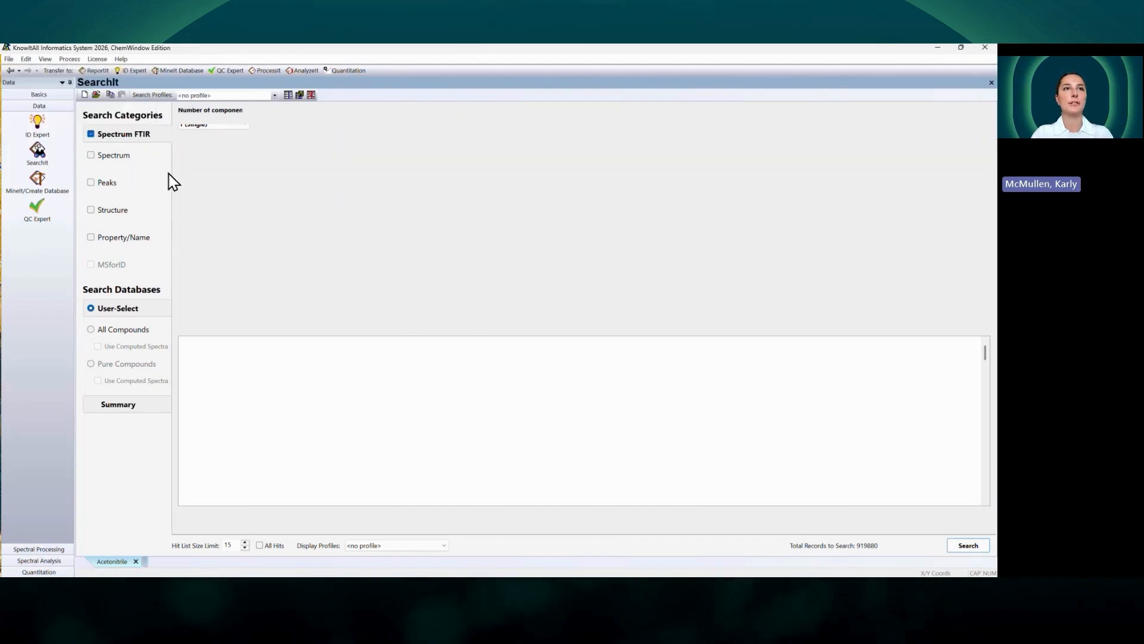
left_click(126, 138)
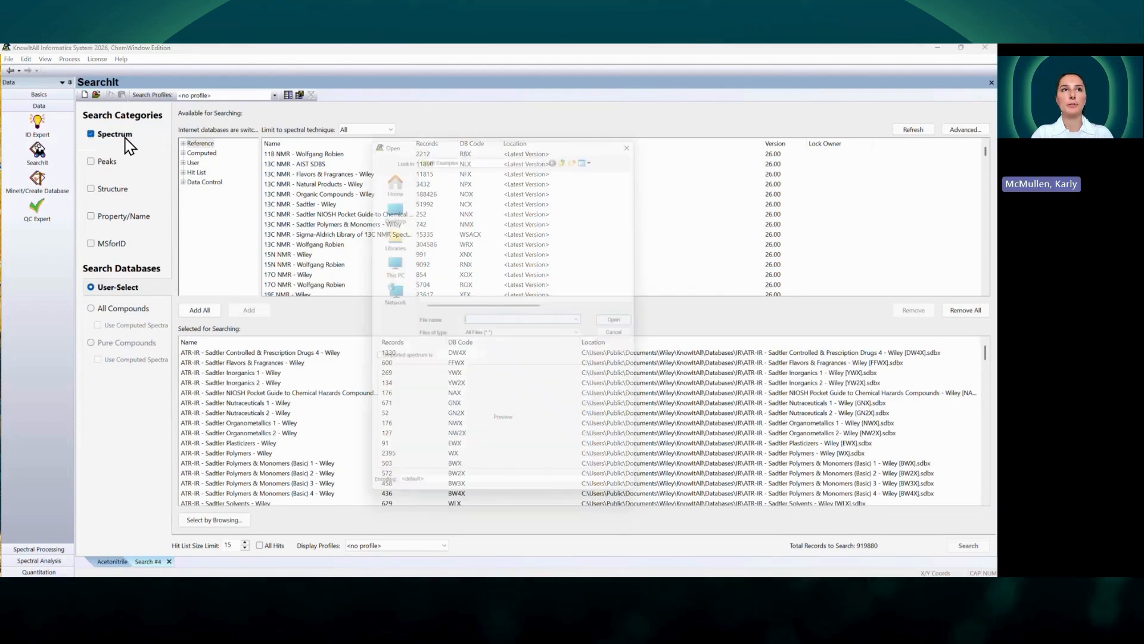
left_click(471, 186)
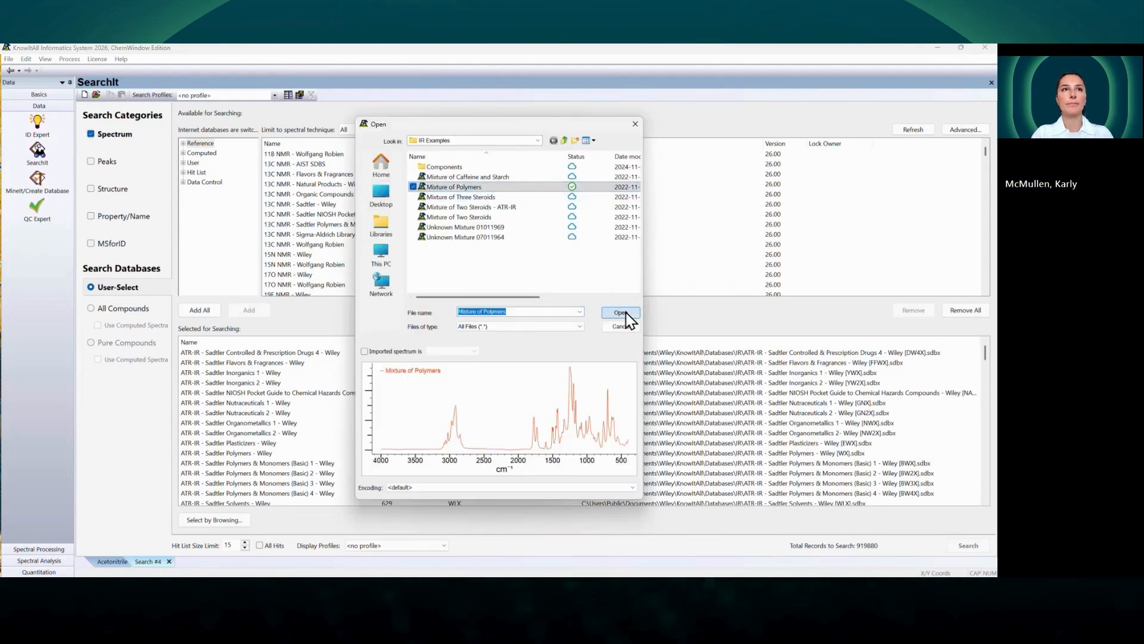
left_click(625, 314)
left_click(238, 126)
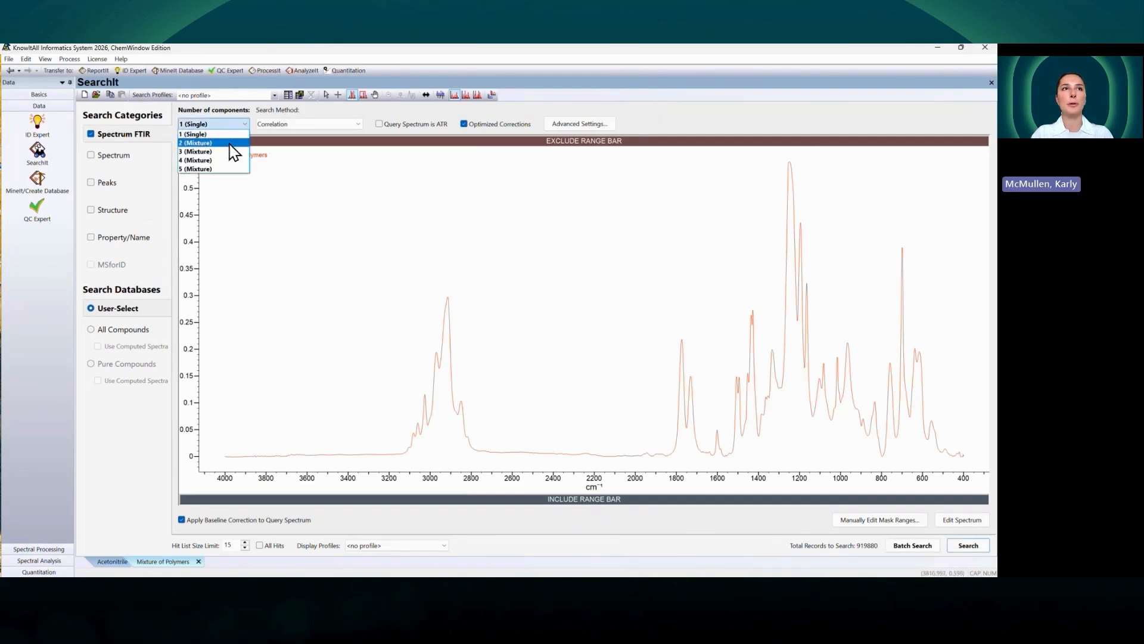
left_click(230, 144)
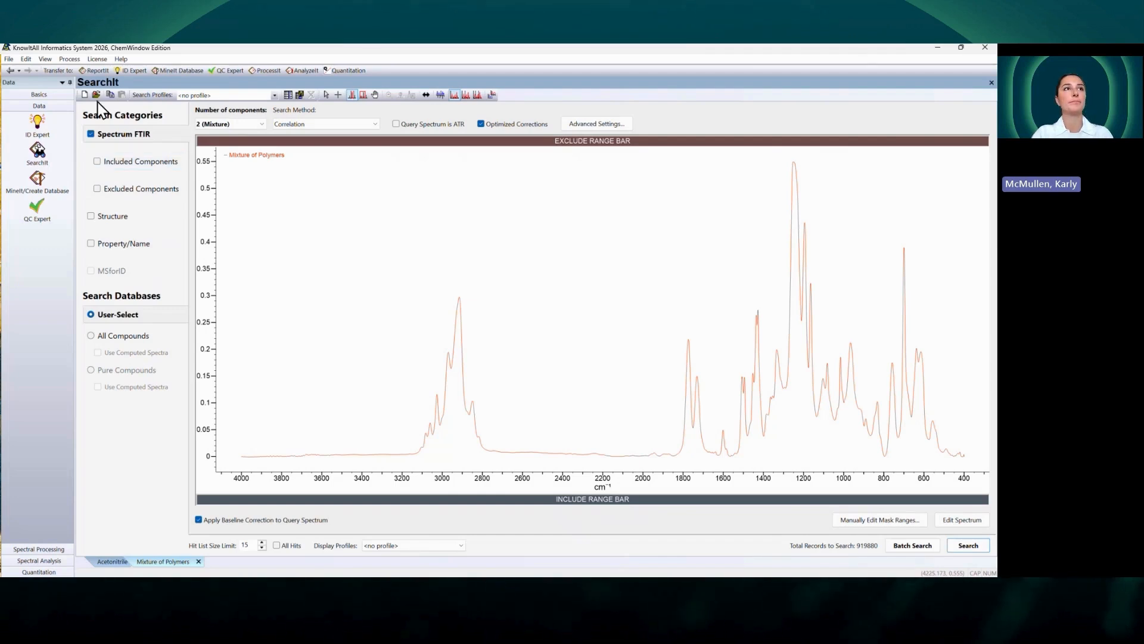
Start another new search, limit the reference databases to the IR technique and add all of them to the search
left_click(9, 59)
left_click(15, 72)
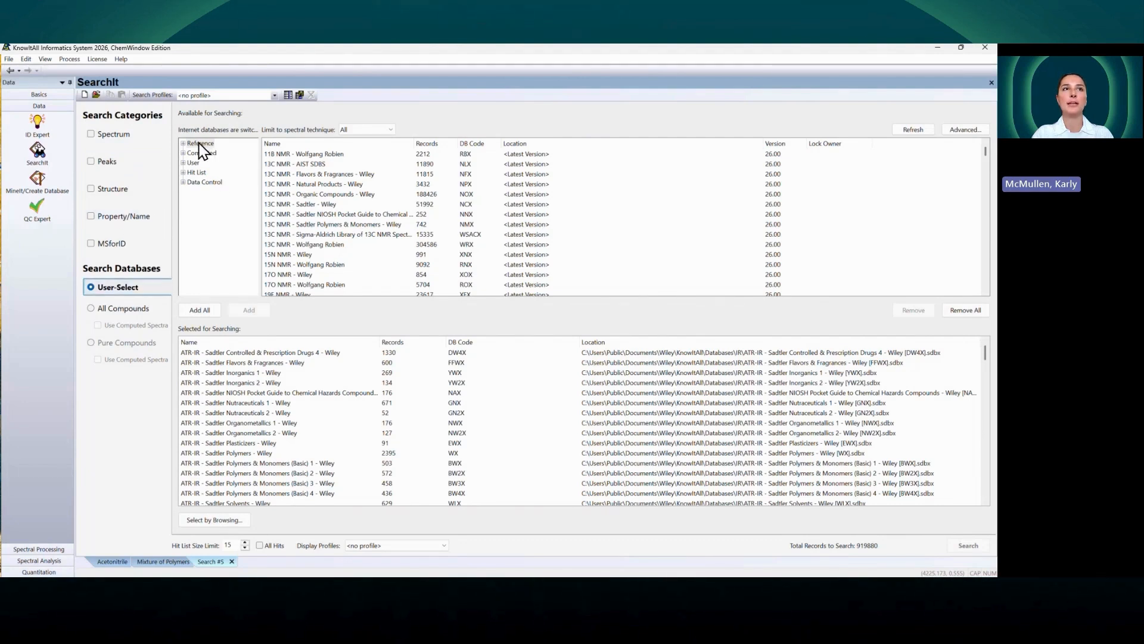
left_click(358, 130)
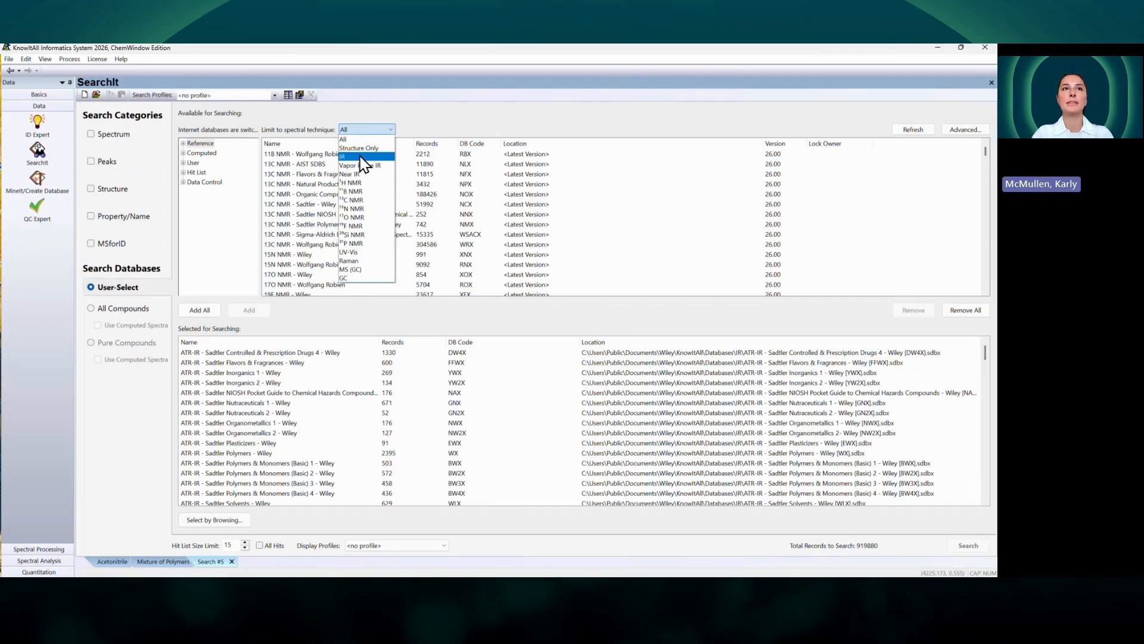
left_click(365, 160)
left_click(200, 311)
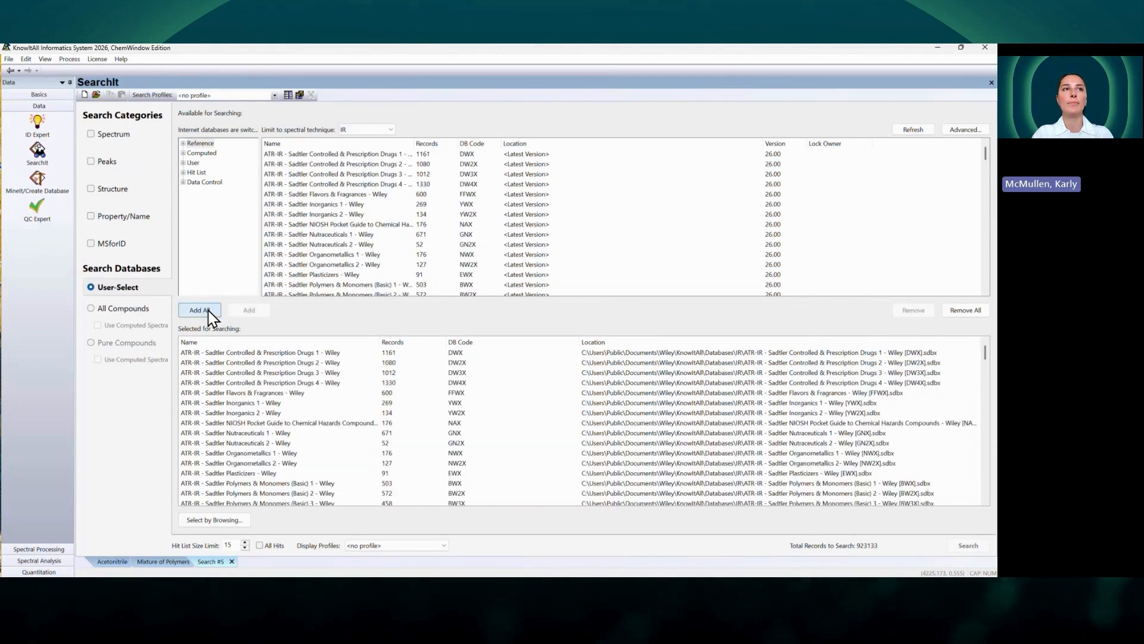
Run a Property/Name search for records where Any Field contains "alpha-chlorinated polystyrene"
left_click(124, 217)
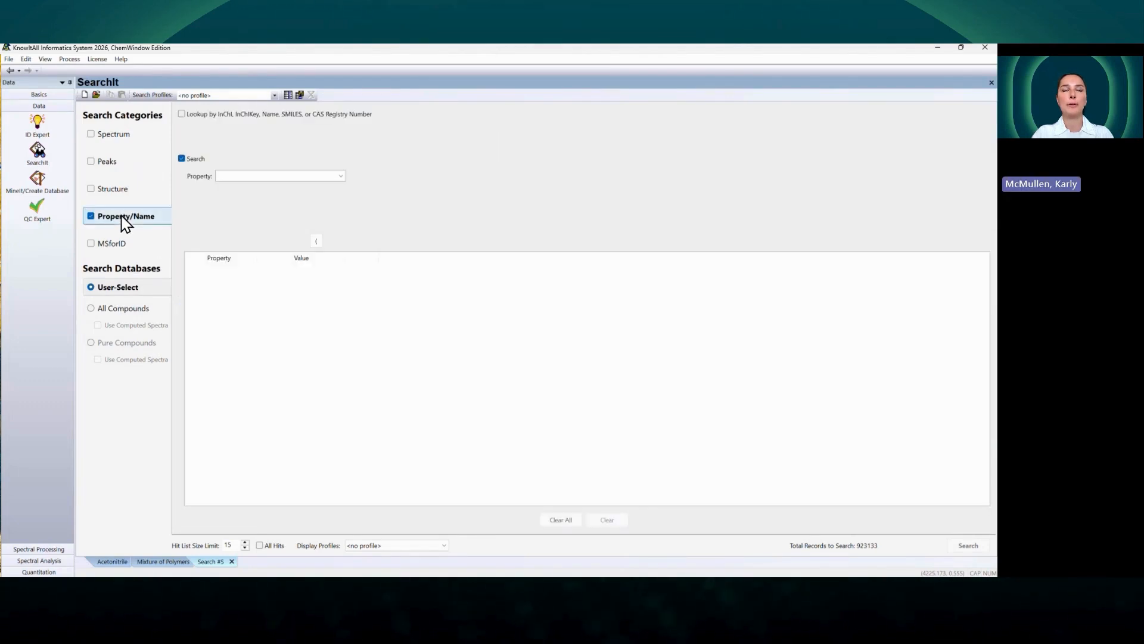
left_click(341, 177)
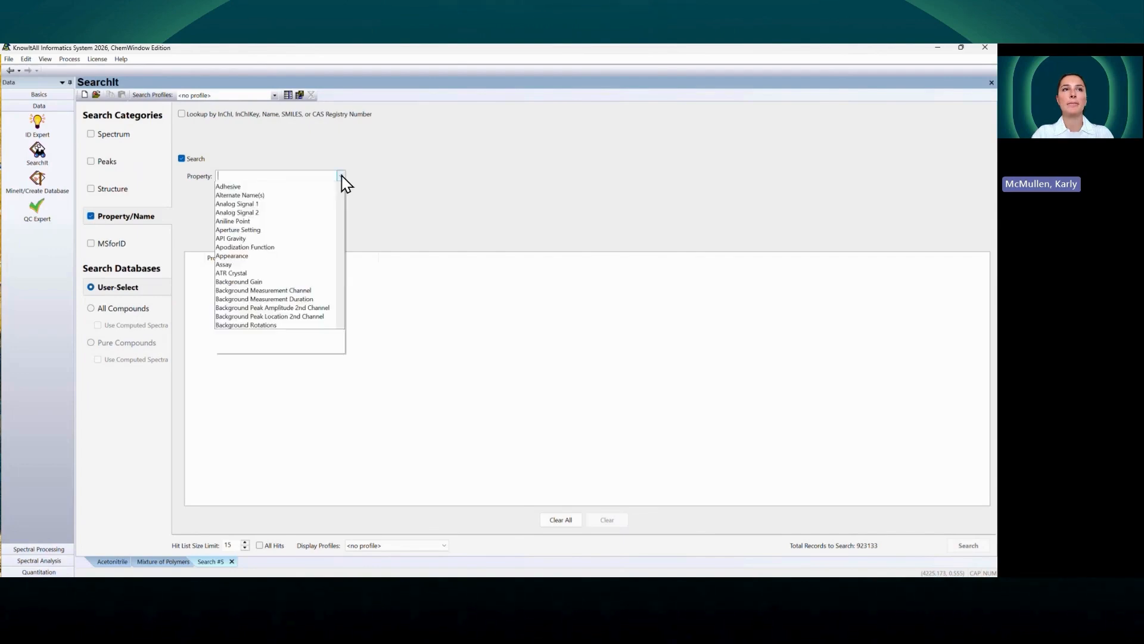
left_click(318, 186)
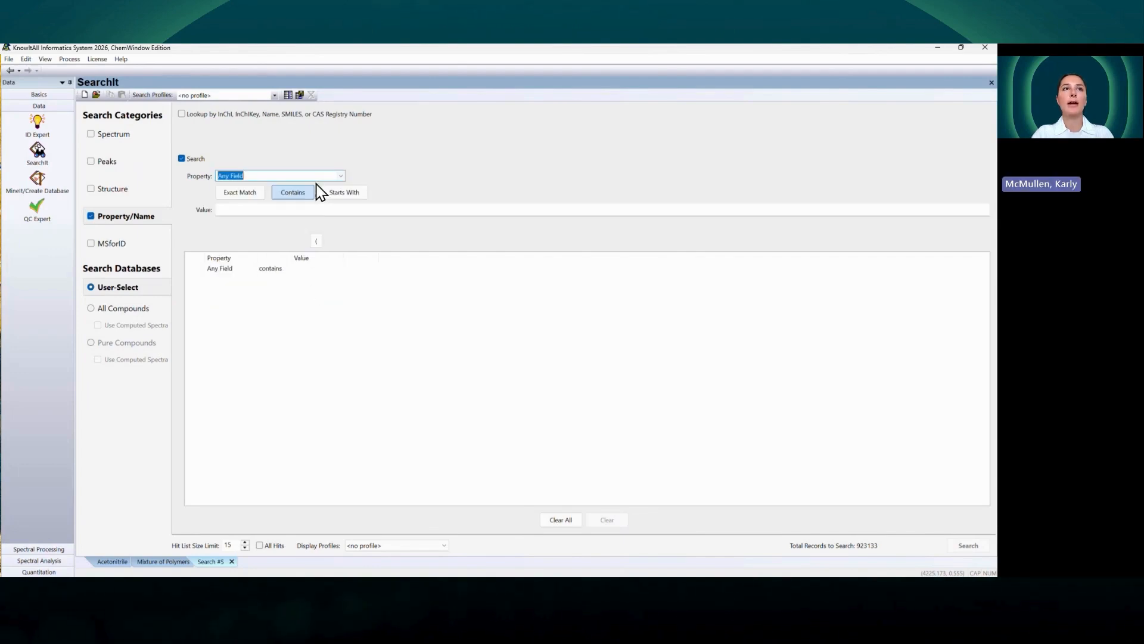
left_click(298, 210)
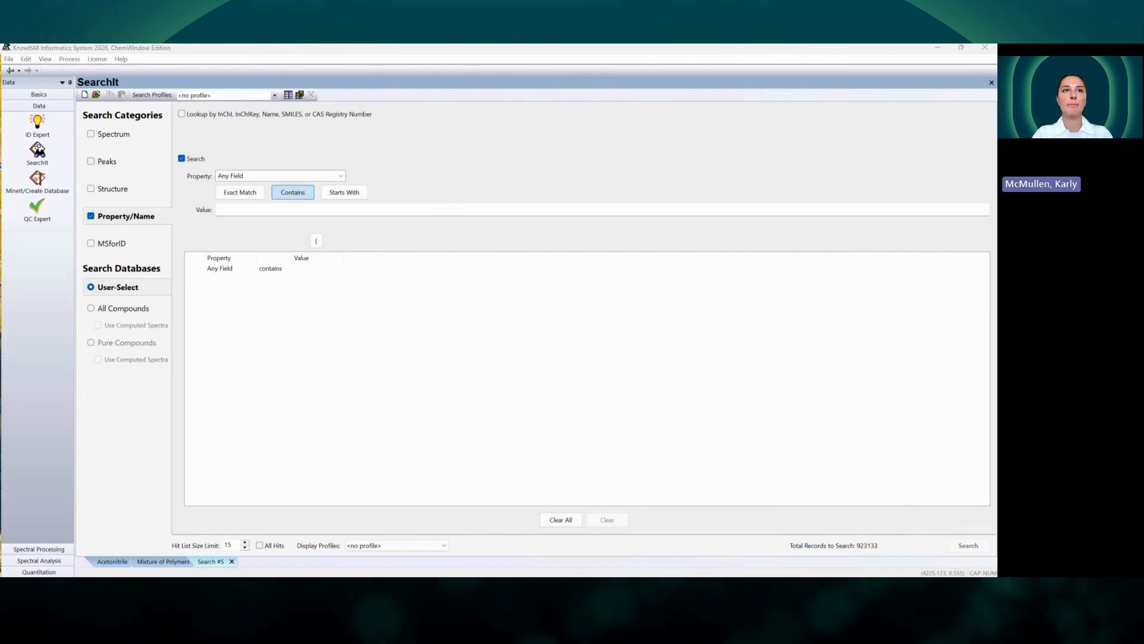
left_click(284, 209)
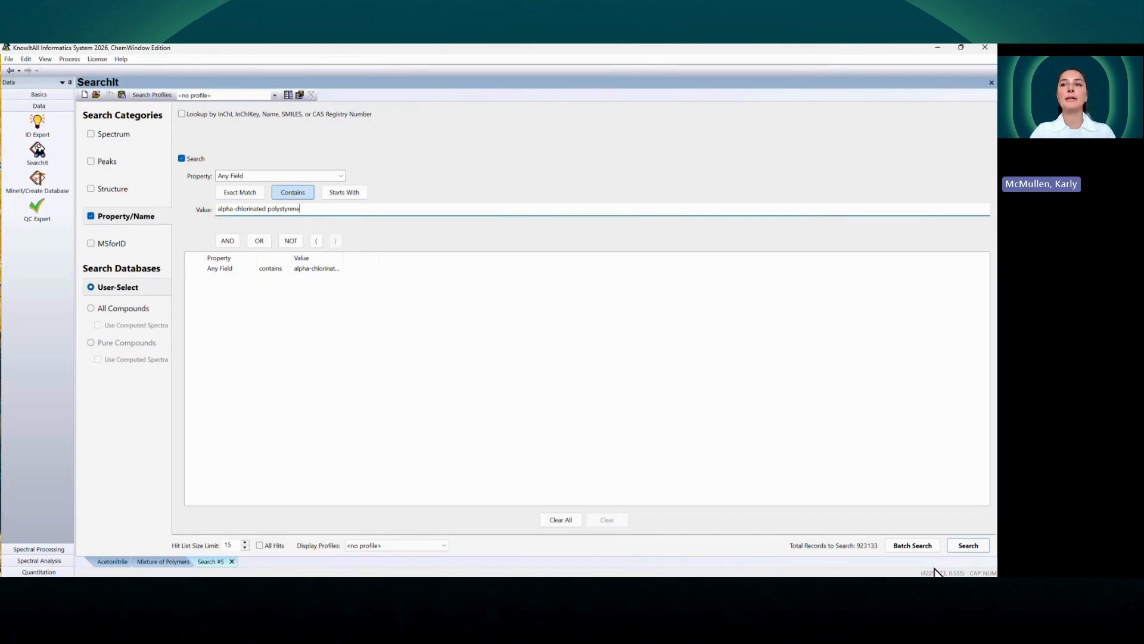
left_click(965, 546)
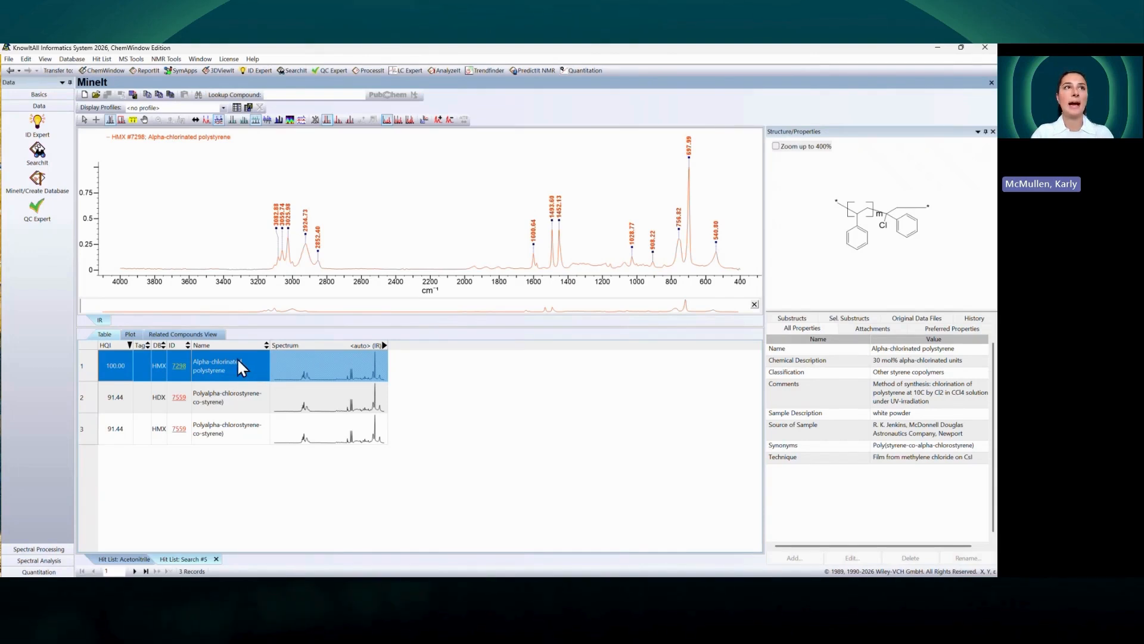
Copy the active spectrum of the alpha-chlorinated polystyrene hit and return to SearchIt
left_click(26, 59)
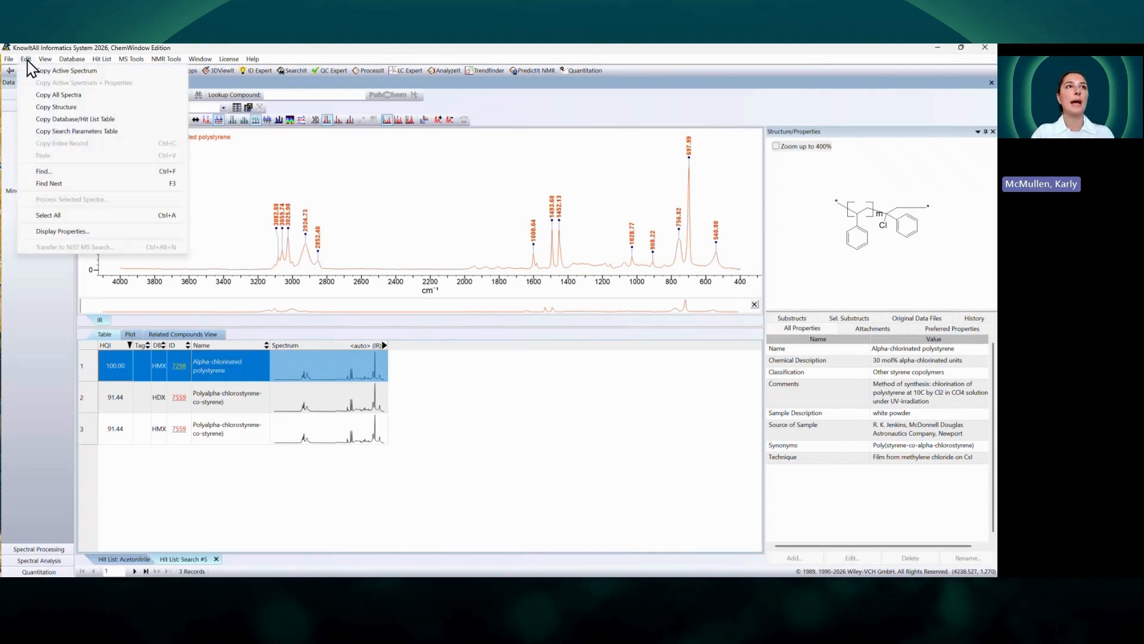
left_click(31, 70)
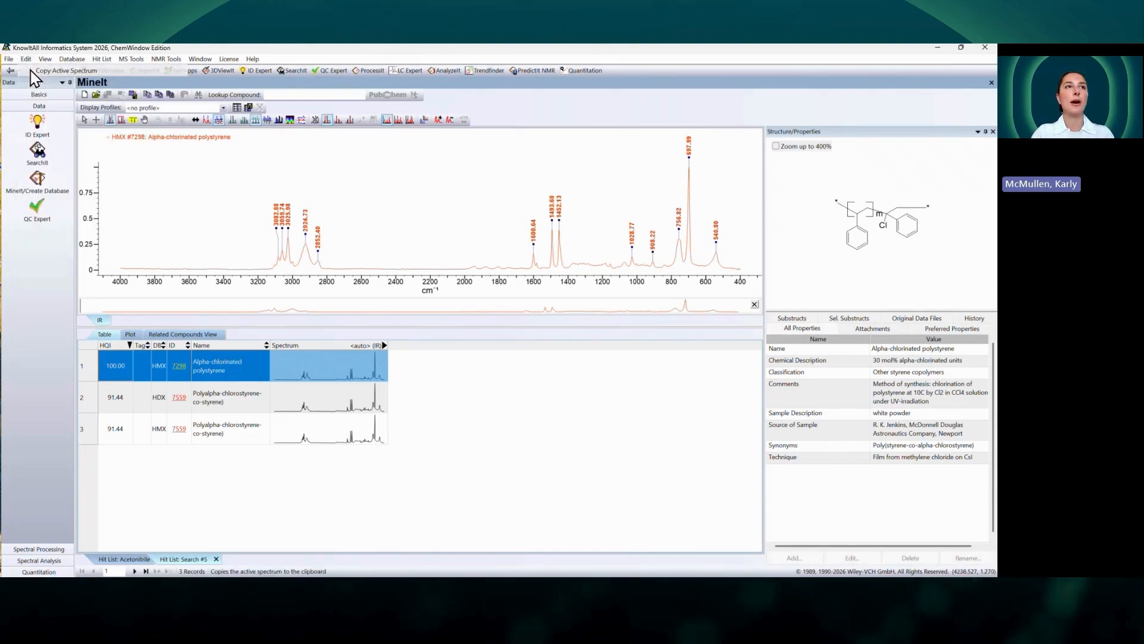
left_click(38, 154)
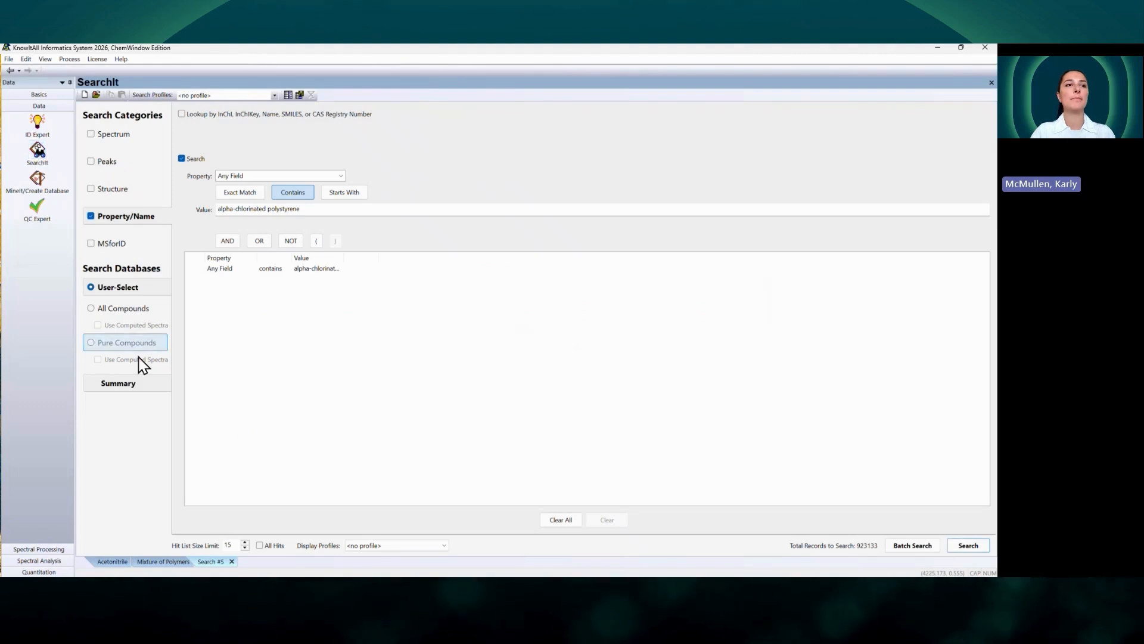
Paste the copied spectrum as an included component of the Mixture of Polymers search and switch Included Components off
left_click(161, 562)
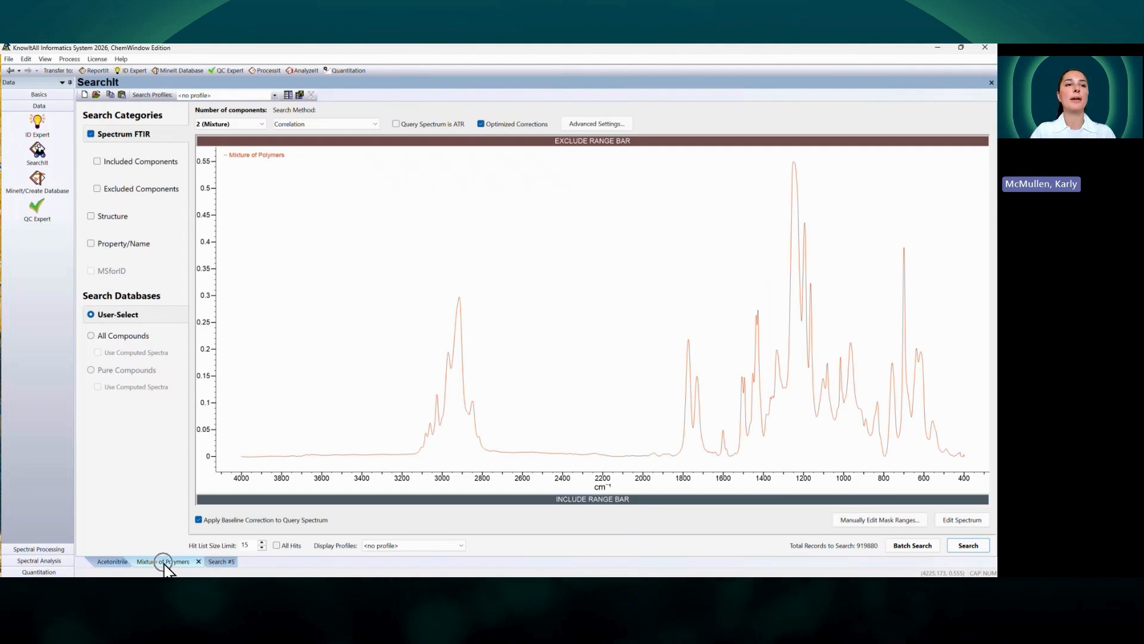
left_click(148, 166)
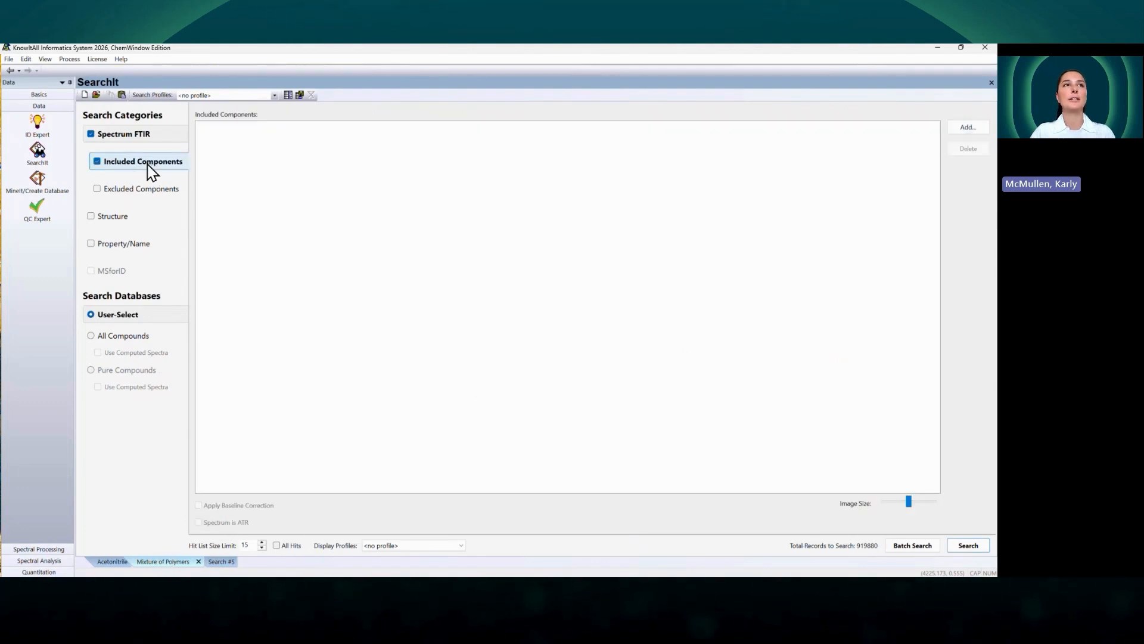
left_click(26, 59)
left_click(41, 97)
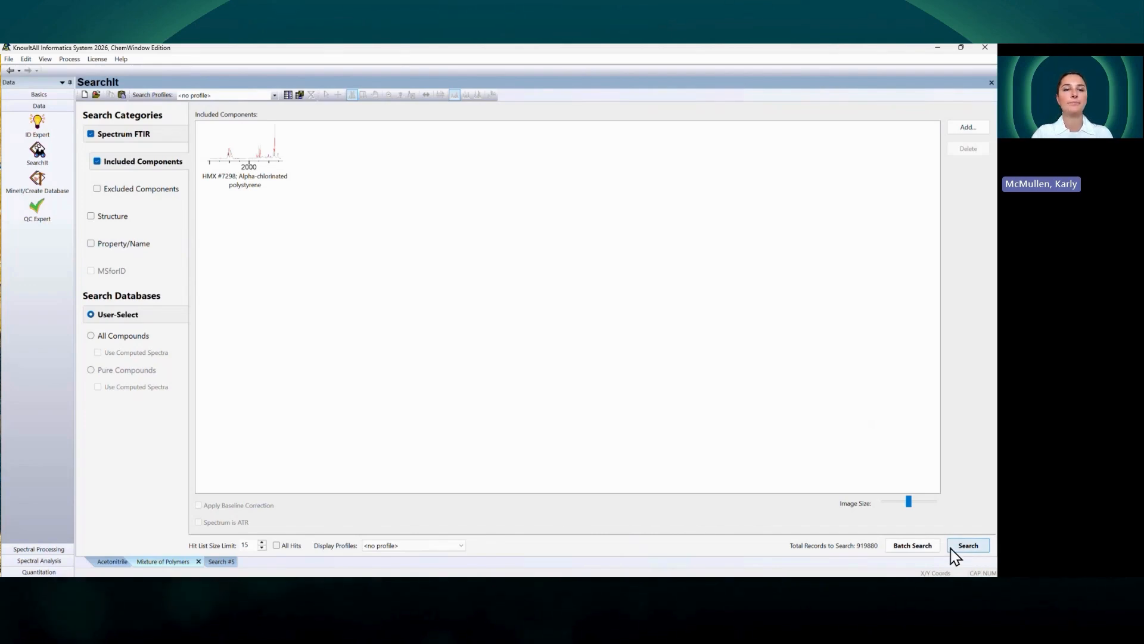
left_click(97, 161)
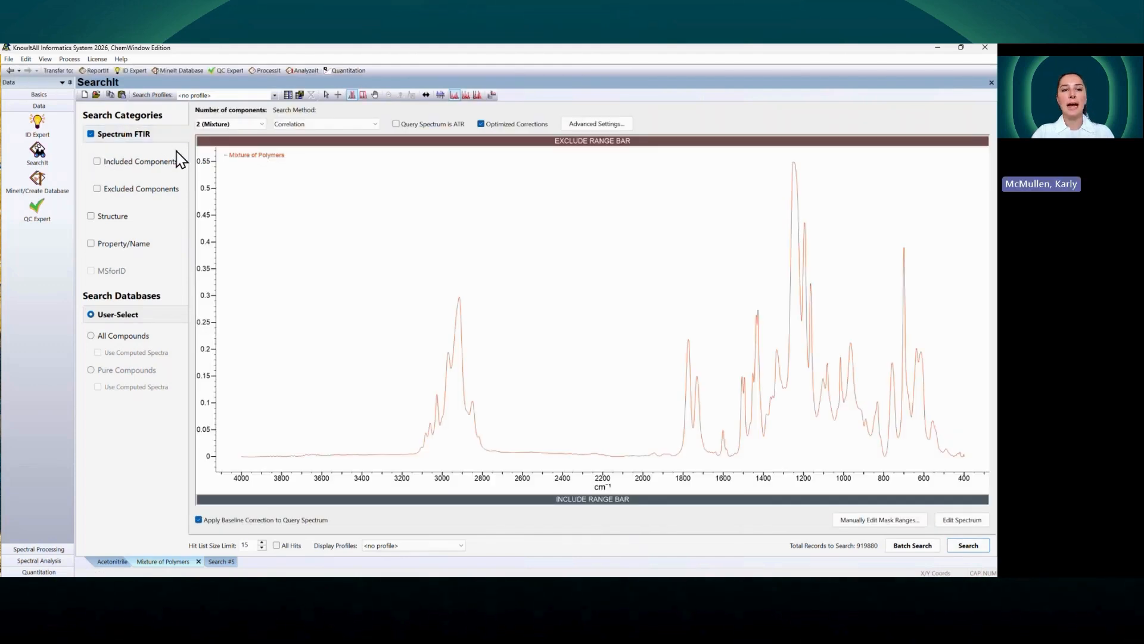
Start a new search with the Demo - Orthogonal Search profile and load the Unknown D IR and Unknown D Raman spectra
left_click(9, 60)
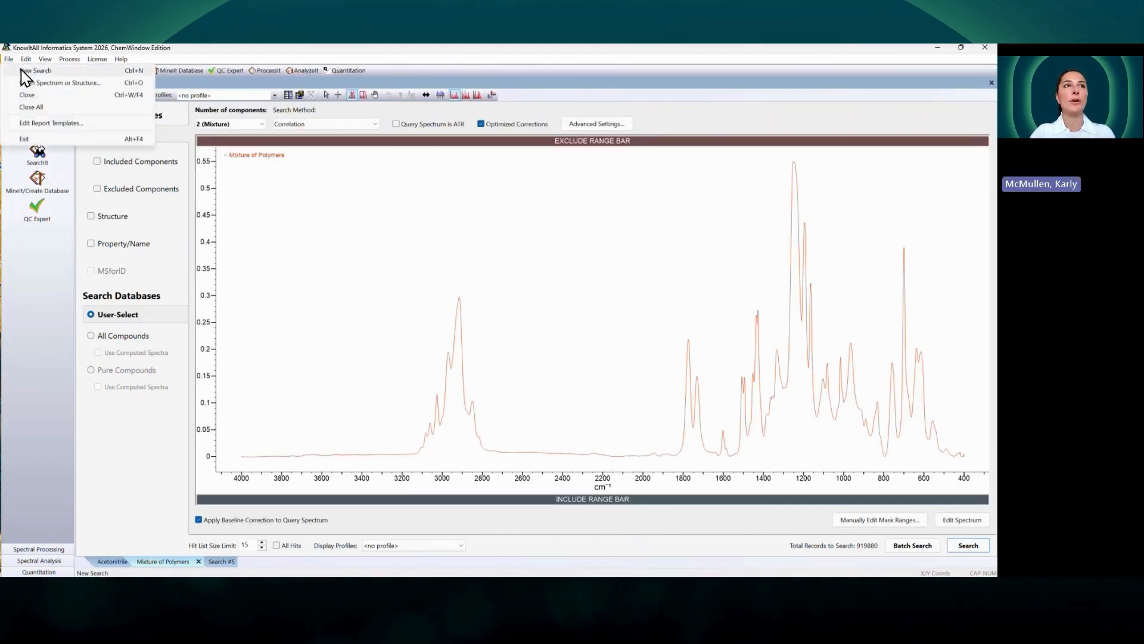
left_click(21, 70)
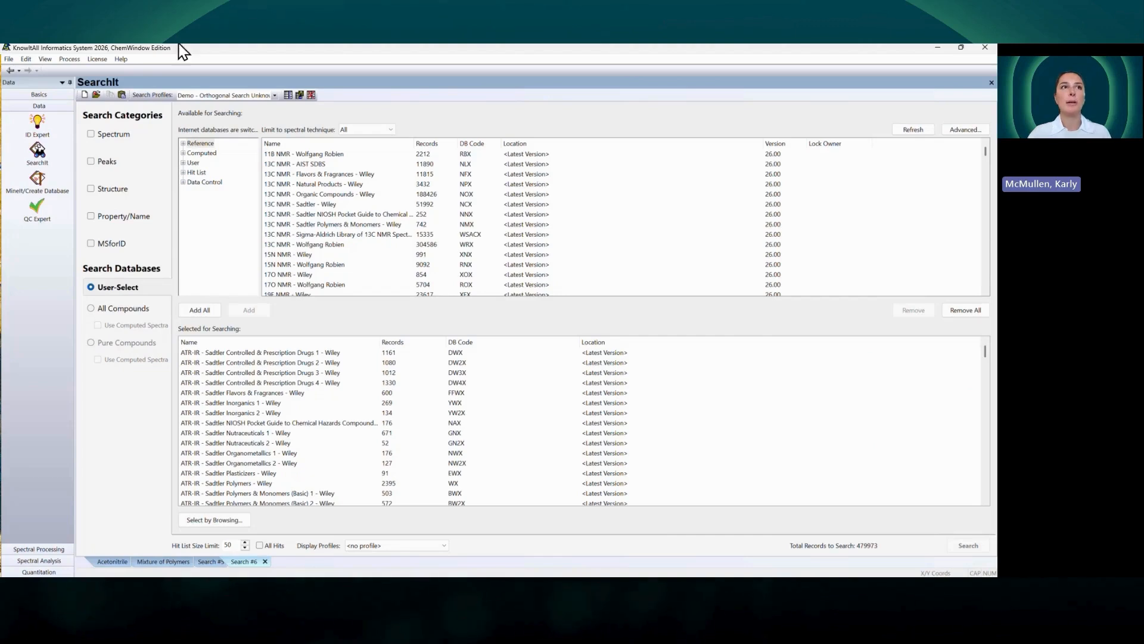
left_click(118, 135)
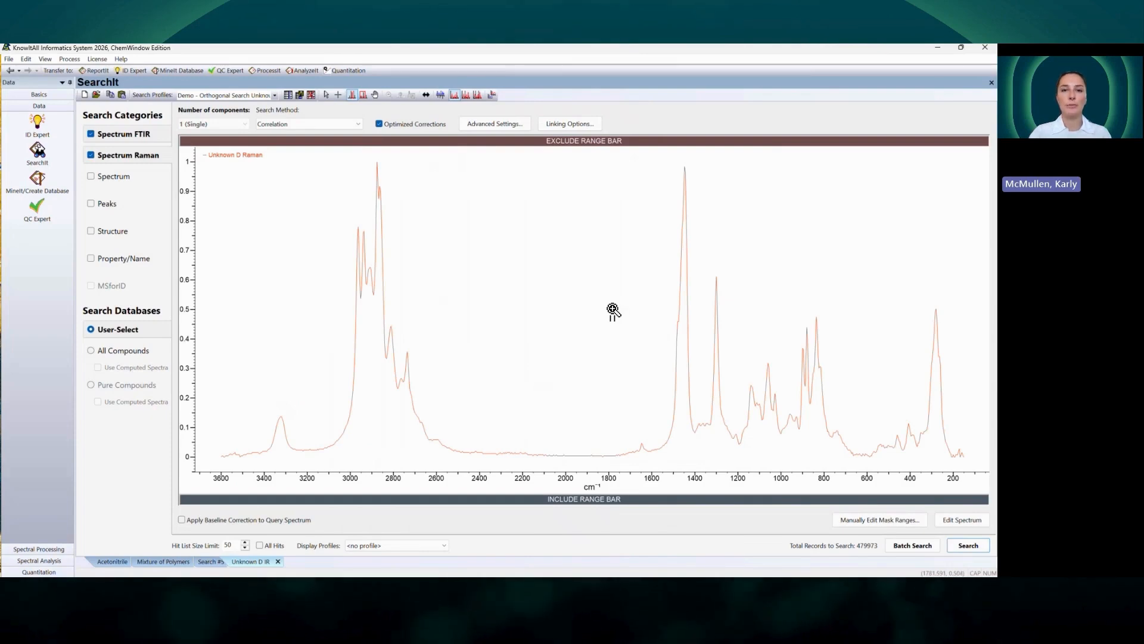
Add all IR reference databases and all Raman reference databases to the Unknown D search
left_click(139, 337)
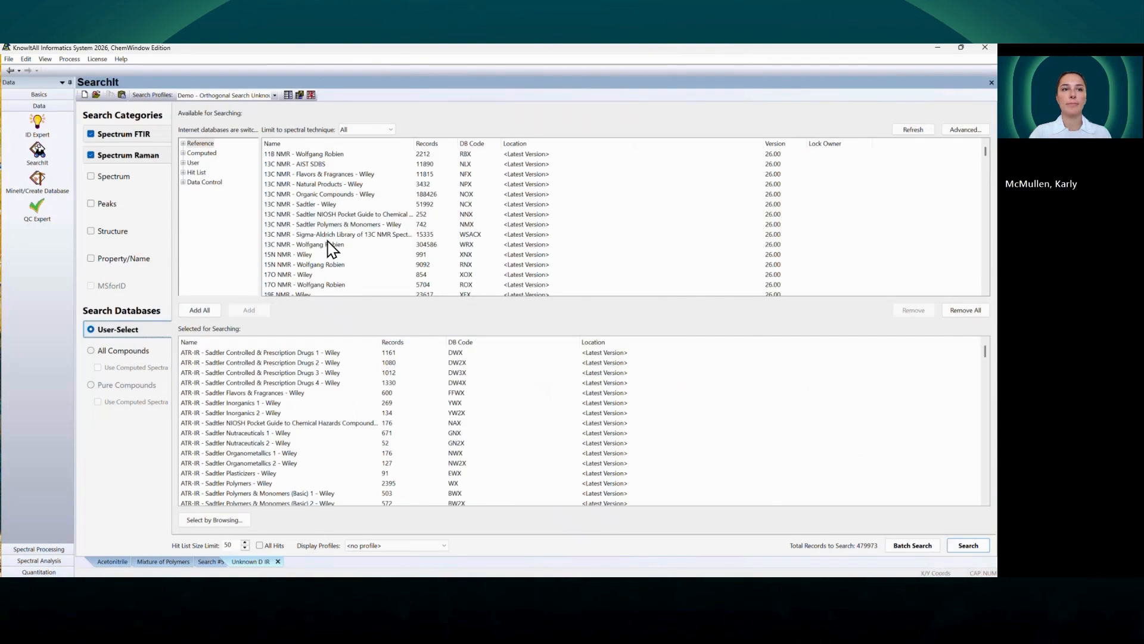
left_click(377, 130)
left_click(370, 157)
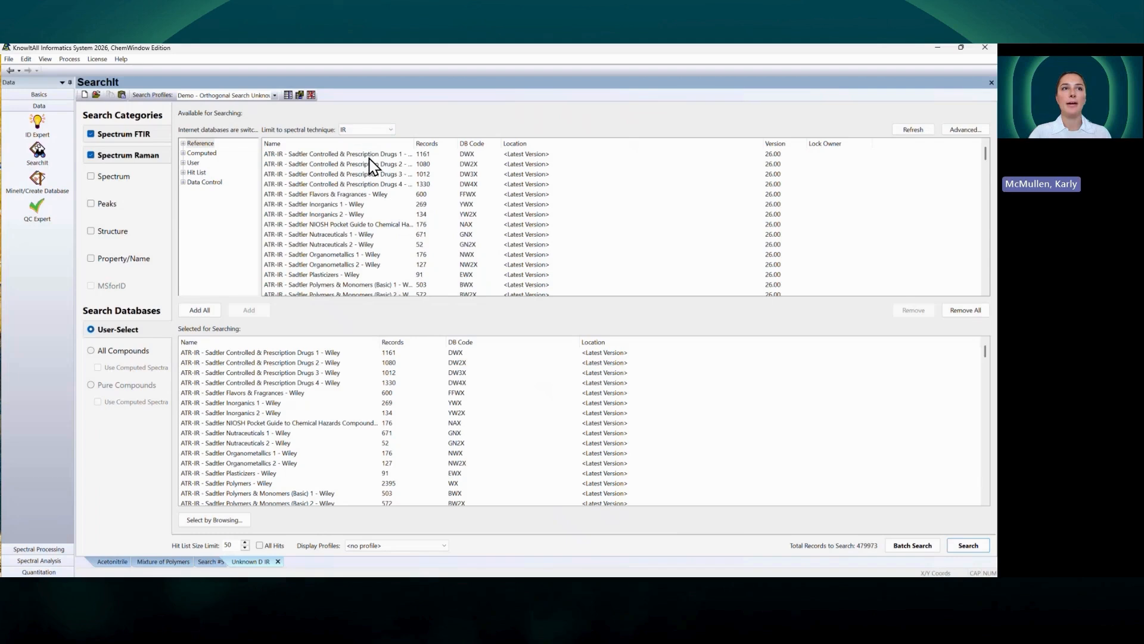
left_click(200, 311)
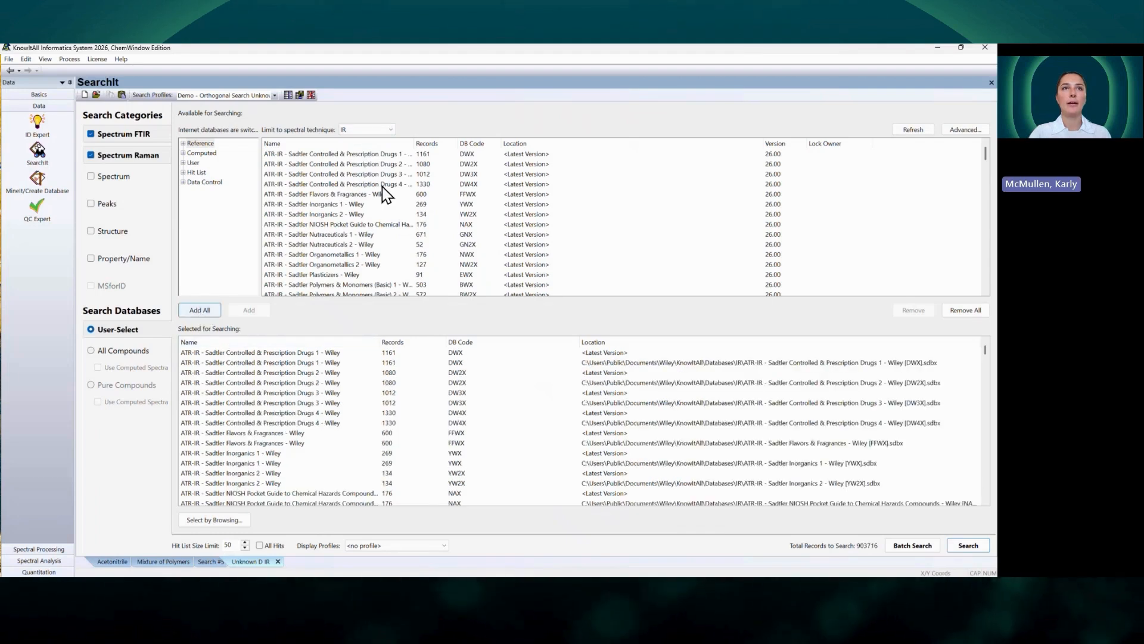
left_click(391, 130)
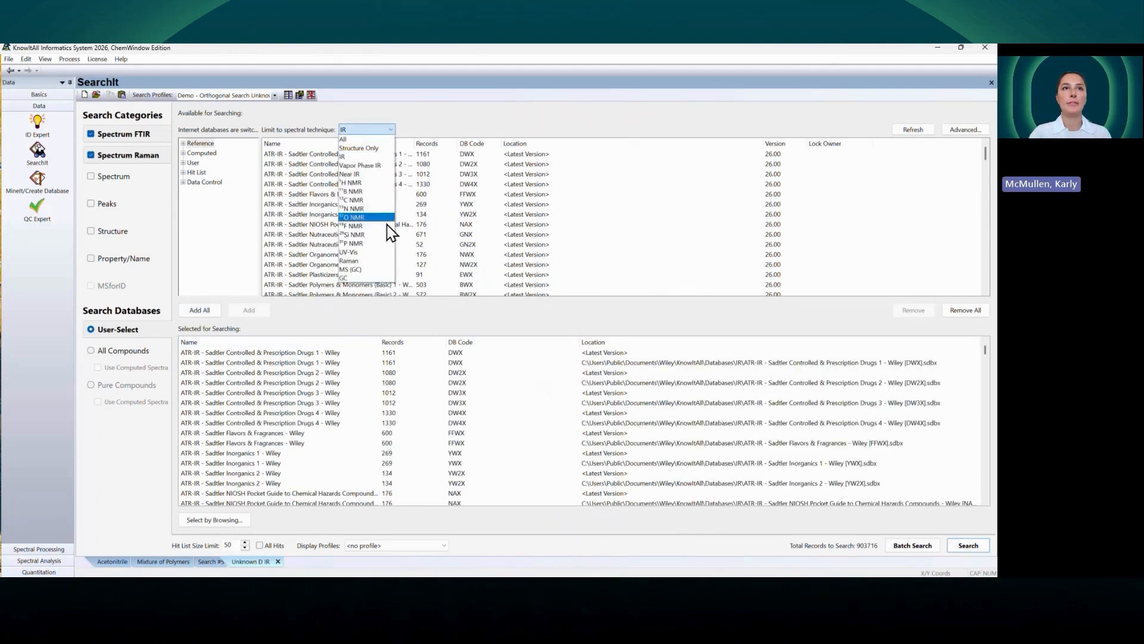
left_click(377, 262)
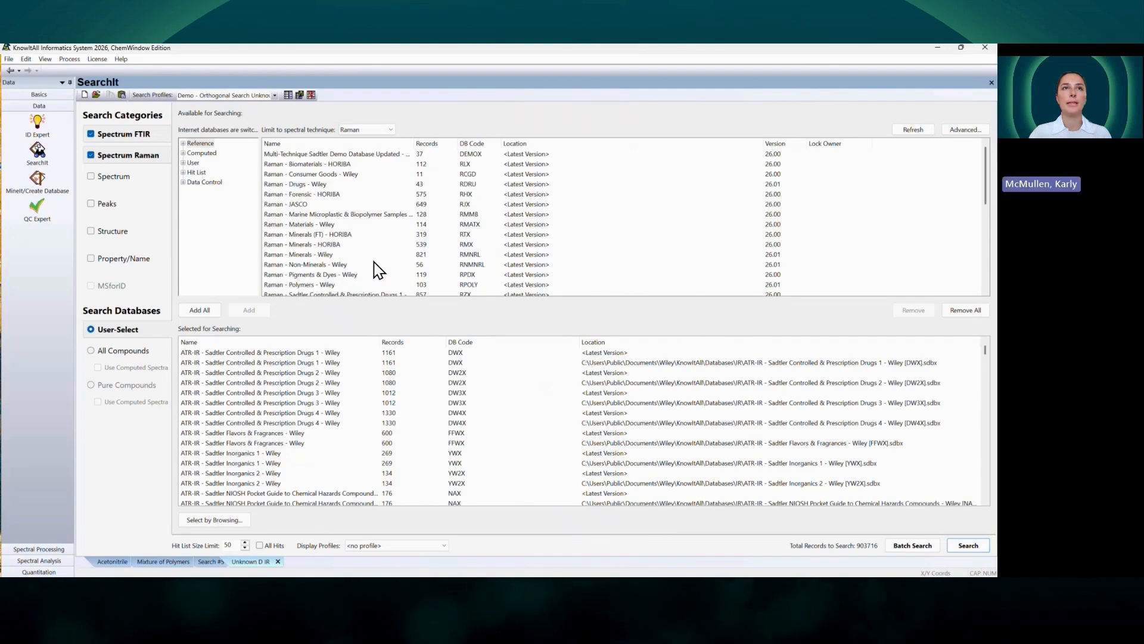
left_click(201, 311)
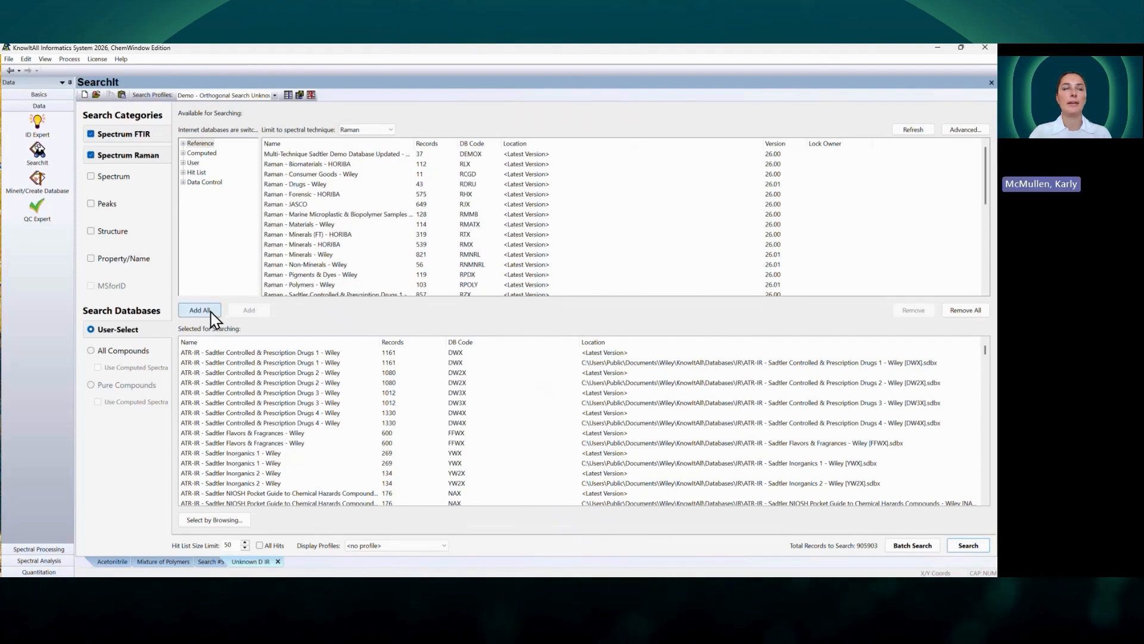
Review the FTIR and Raman query spectra of Unknown D and run the combined search
left_click(151, 137)
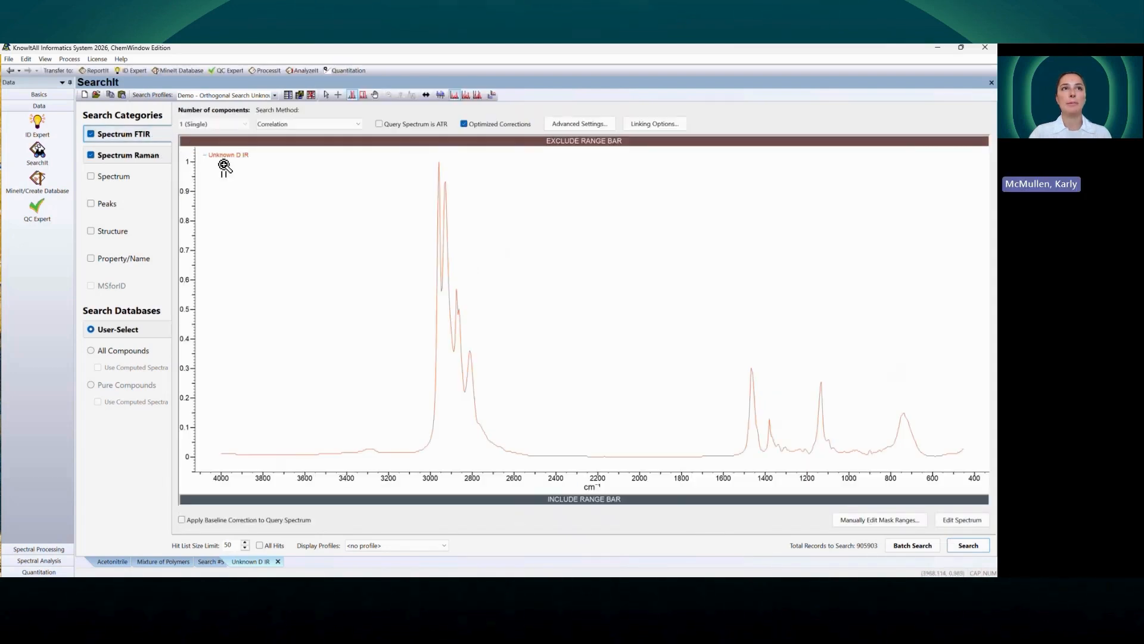
left_click(153, 159)
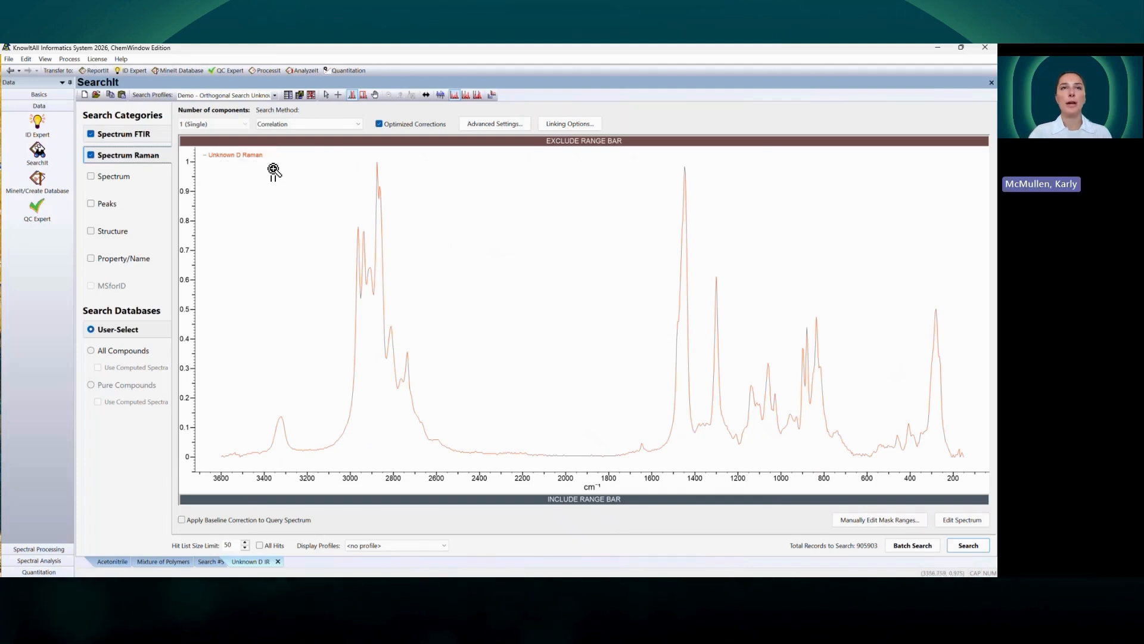
left_click(975, 544)
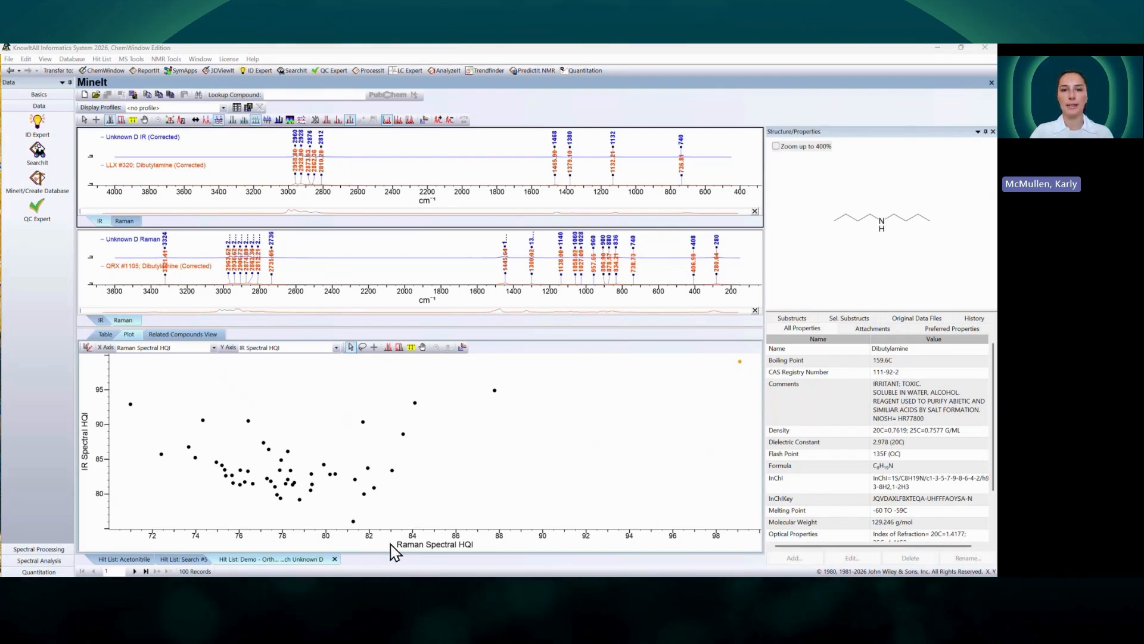
Inspect several lower-scoring hits in the plot of IR Spectral HQI against Raman Spectral HQI
left_click(203, 420)
left_click(248, 421)
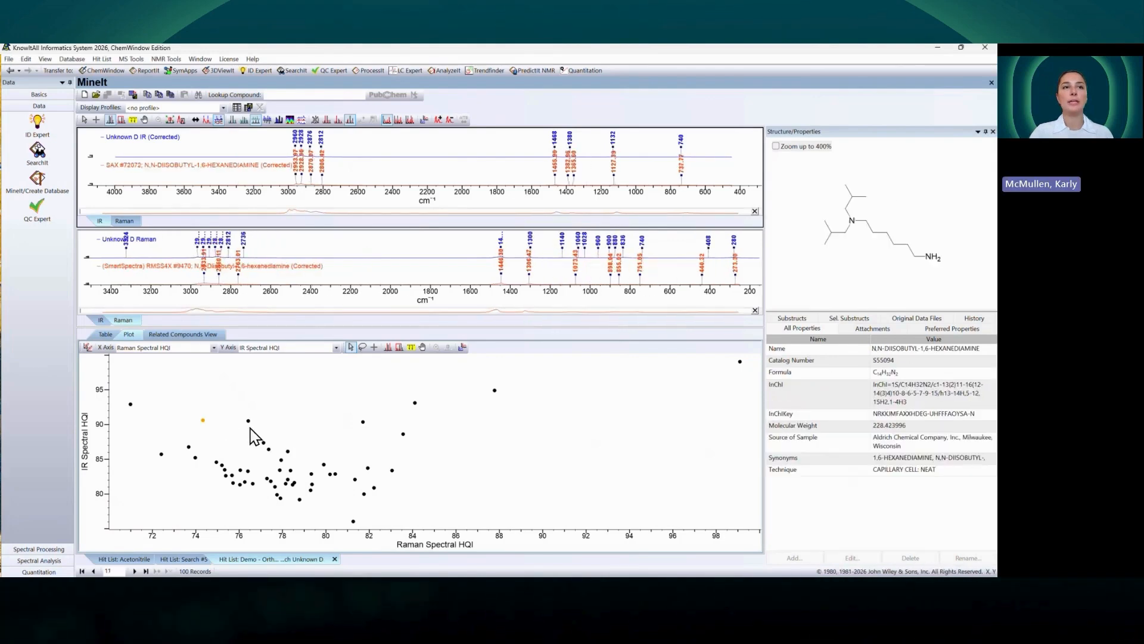
left_click(264, 443)
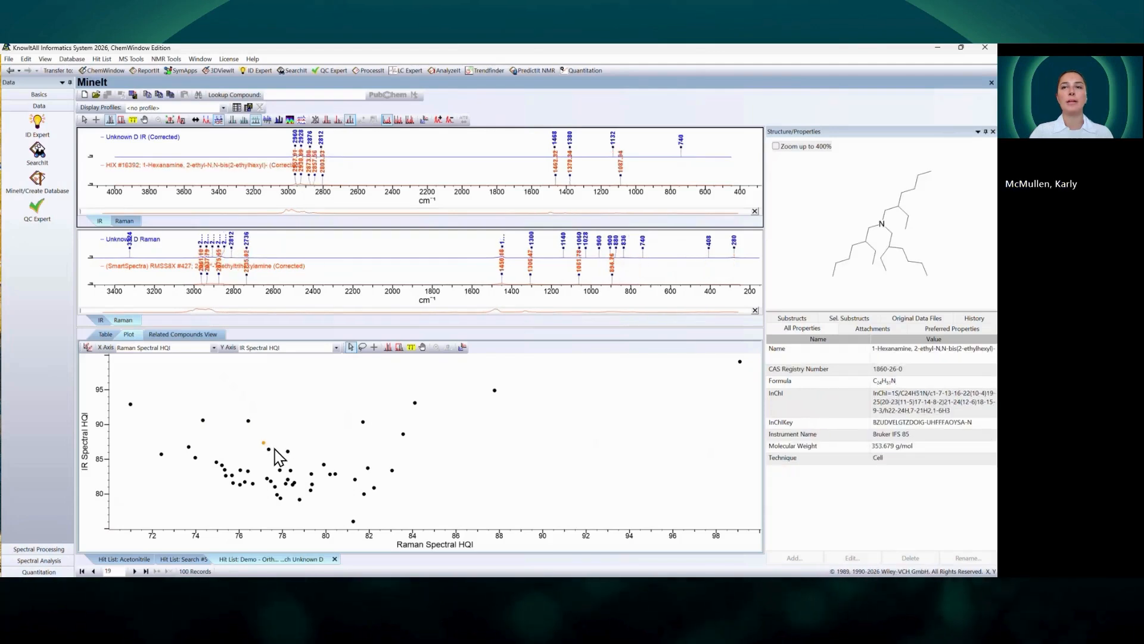
key("ctrl")
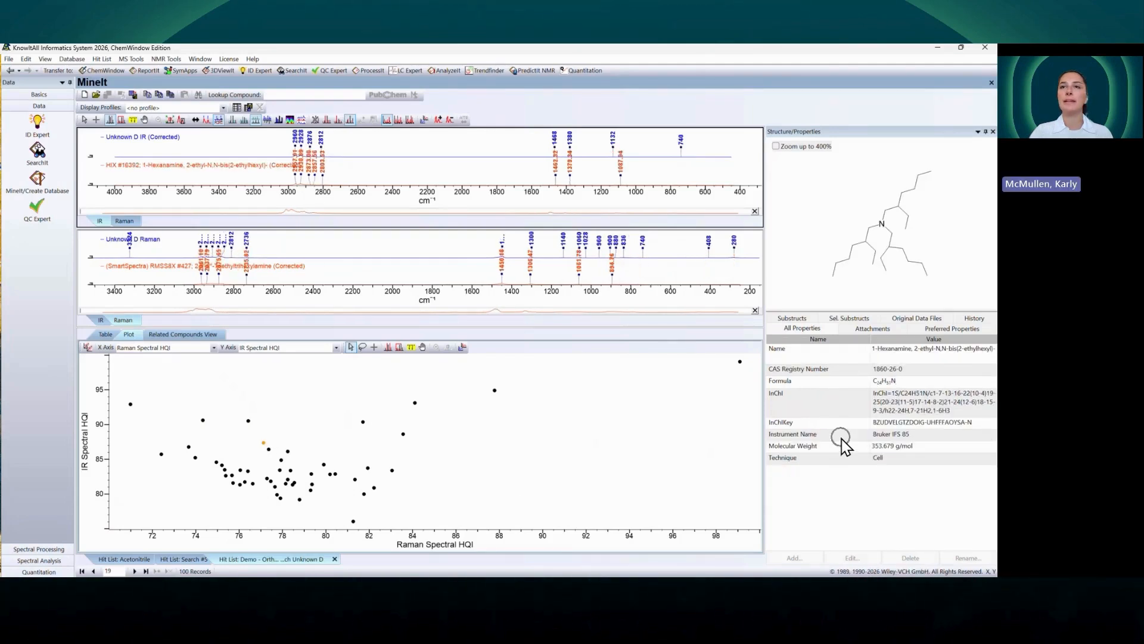
key("ctrl")
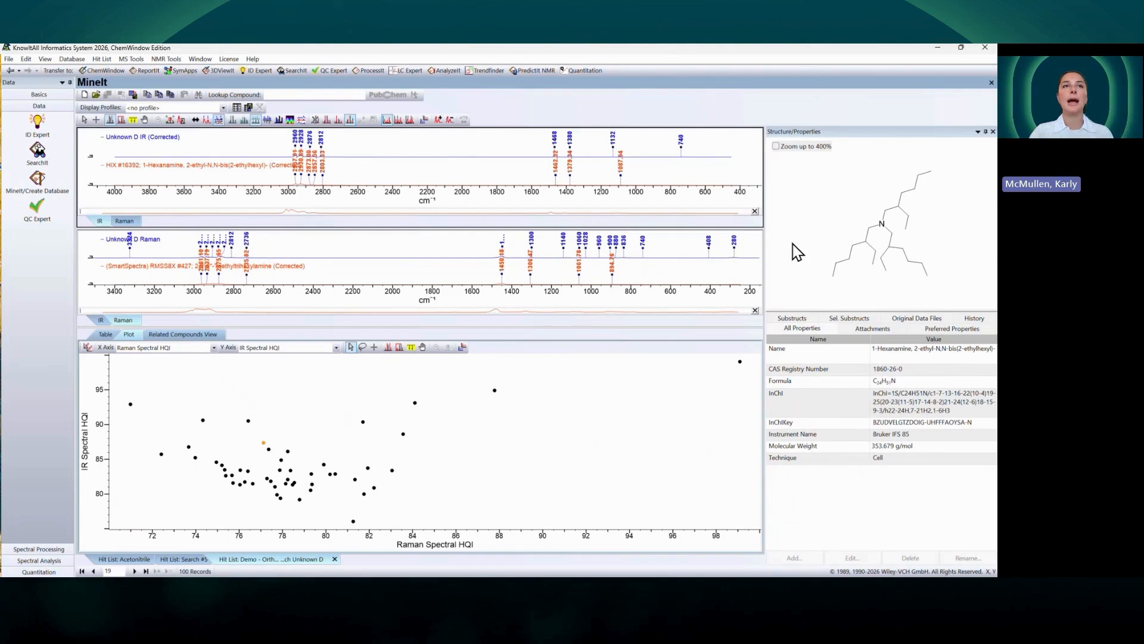
key("ctrl")
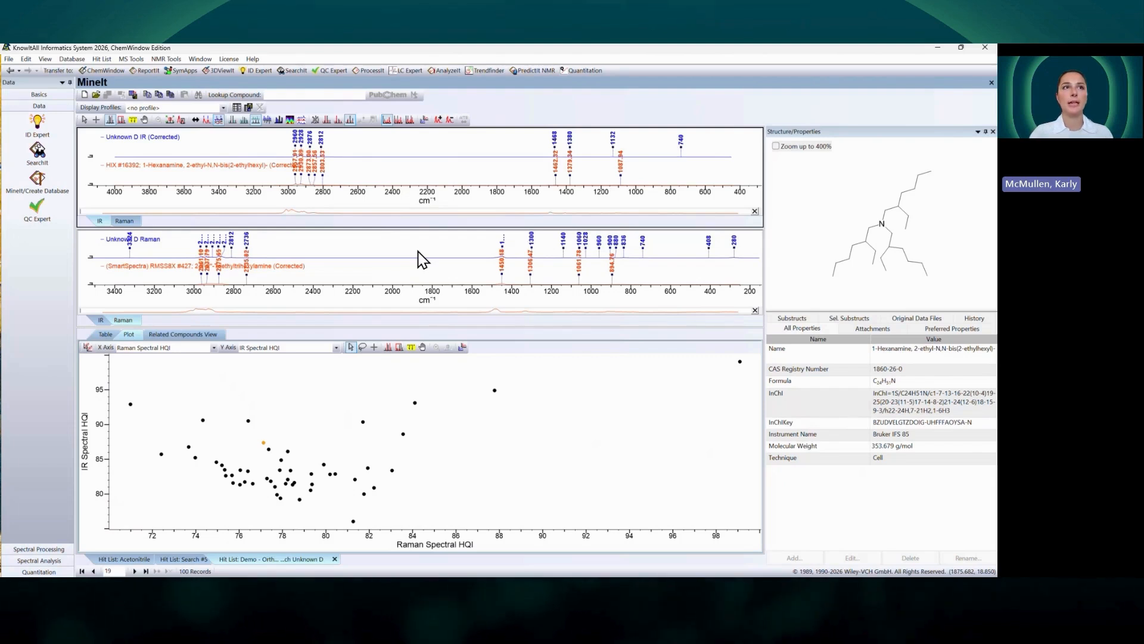
Show the Raman comparison in the upper spectrum pane and inspect plotted hits with IR HQI above 90, from low to high Raman HQI
left_click(123, 221)
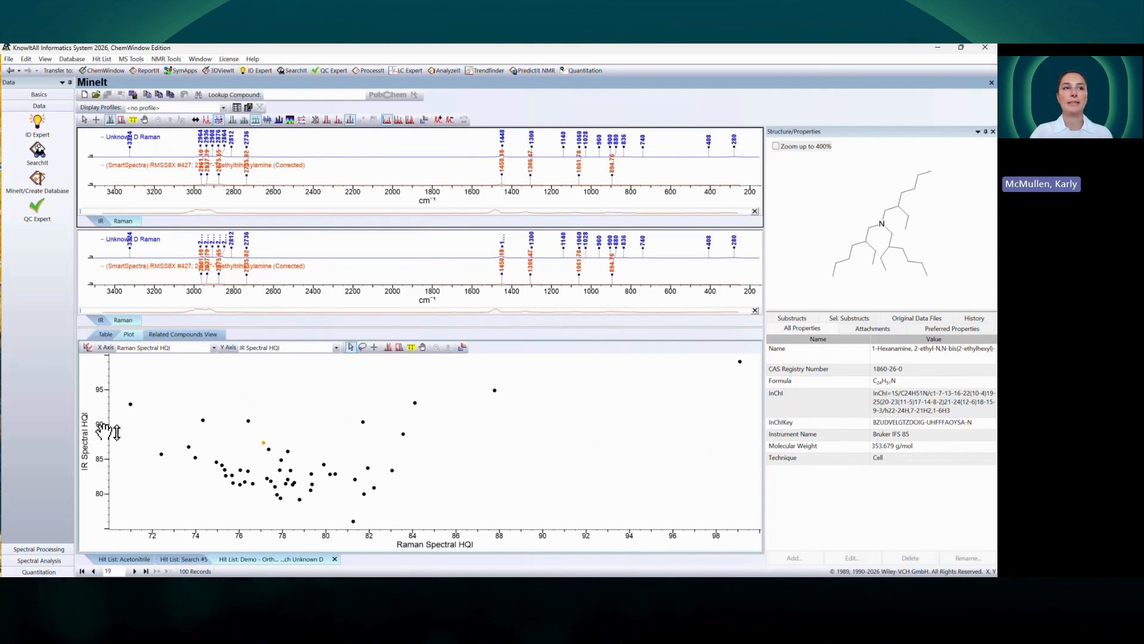
key("ctrl")
key("ctrl")
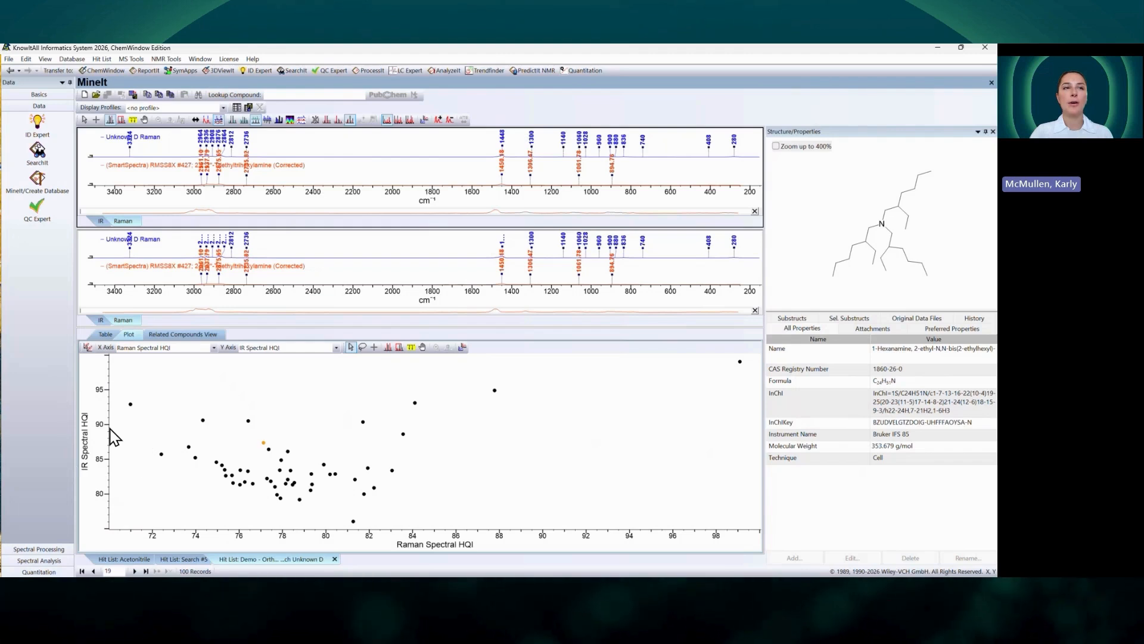
left_click(130, 404)
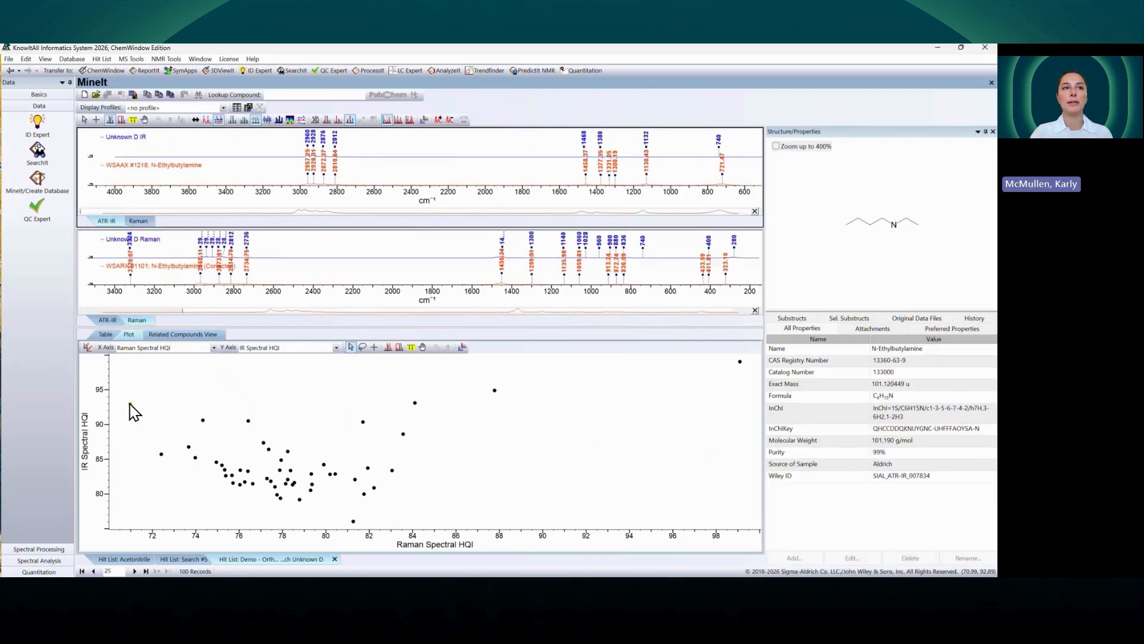
left_click(248, 421)
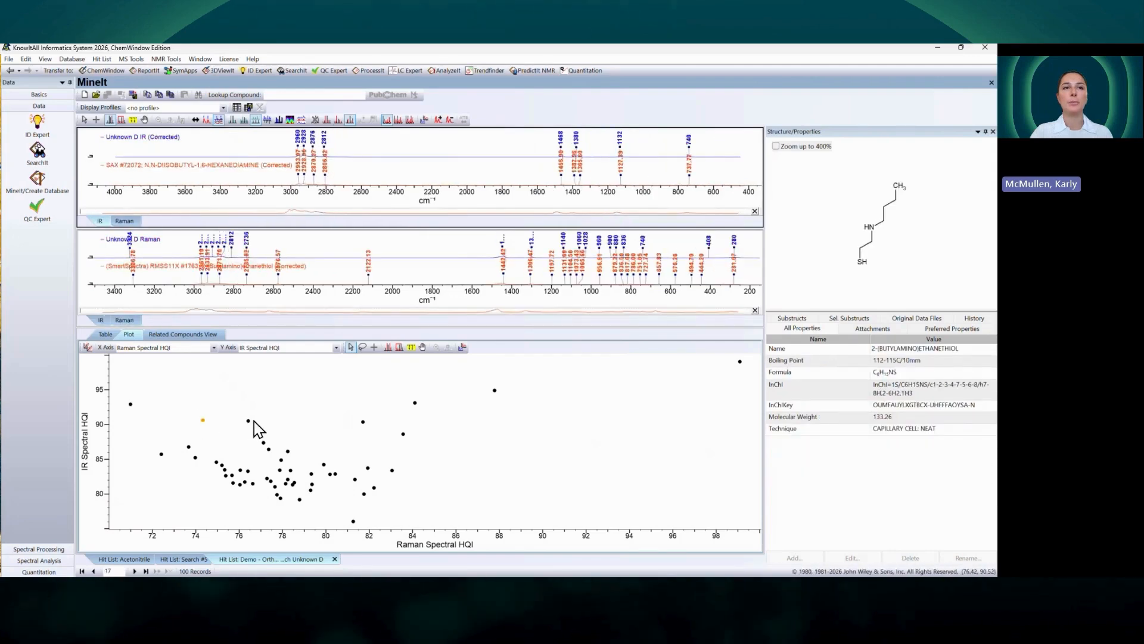
left_click(363, 422)
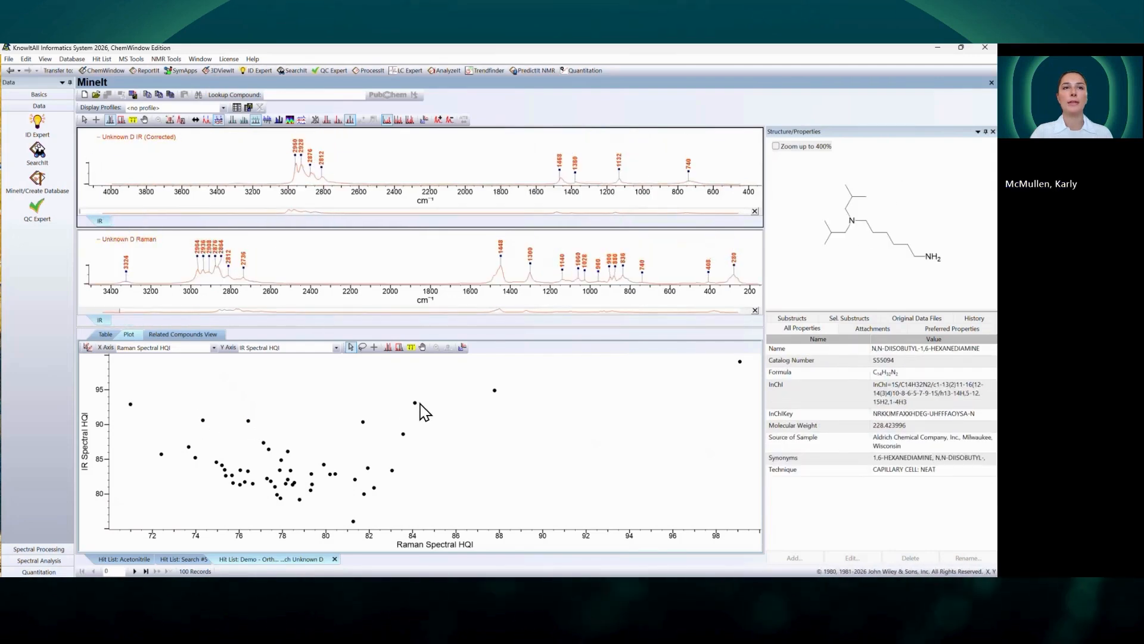
left_click(495, 391)
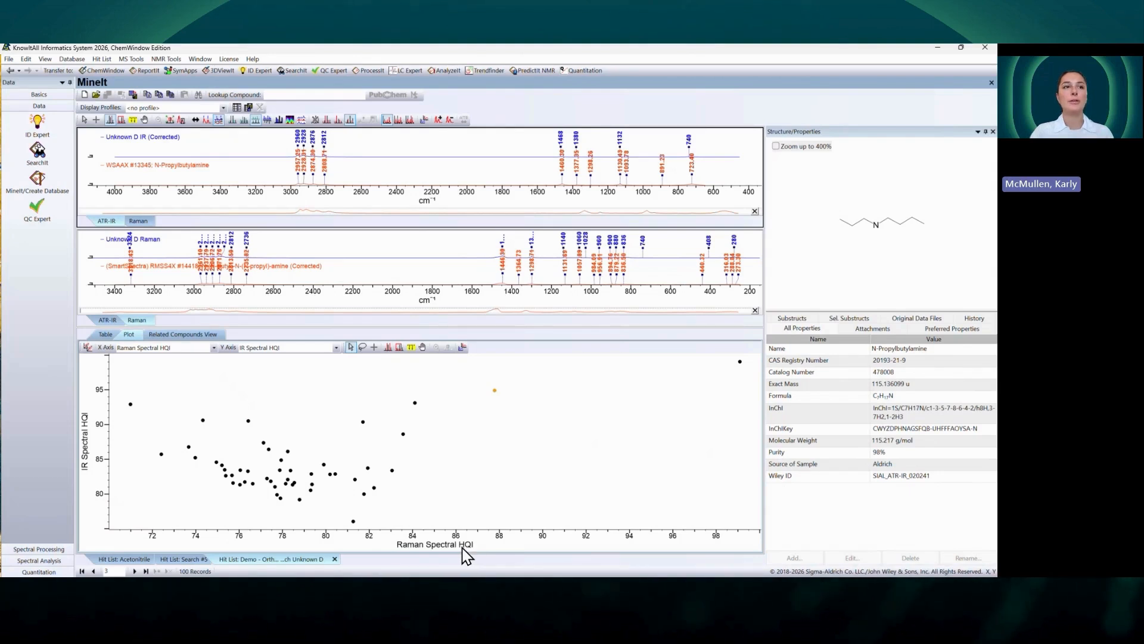
Compare the hits with high IR HQI but lower Raman HQI, then select the hit scoring highest on both axes
left_click(131, 404)
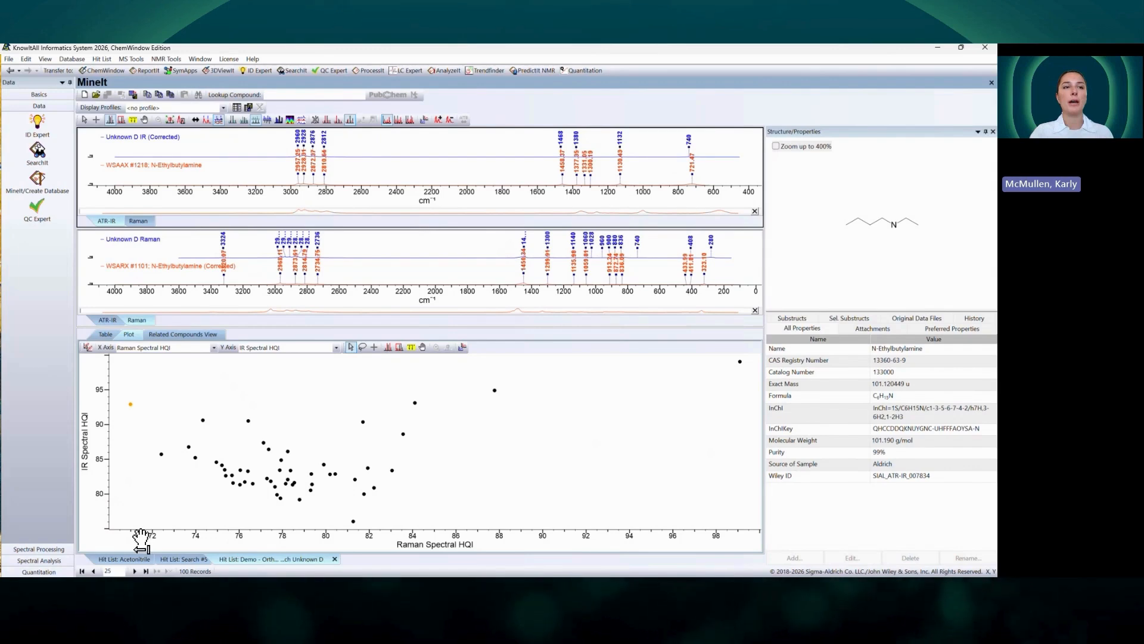
left_click(202, 421)
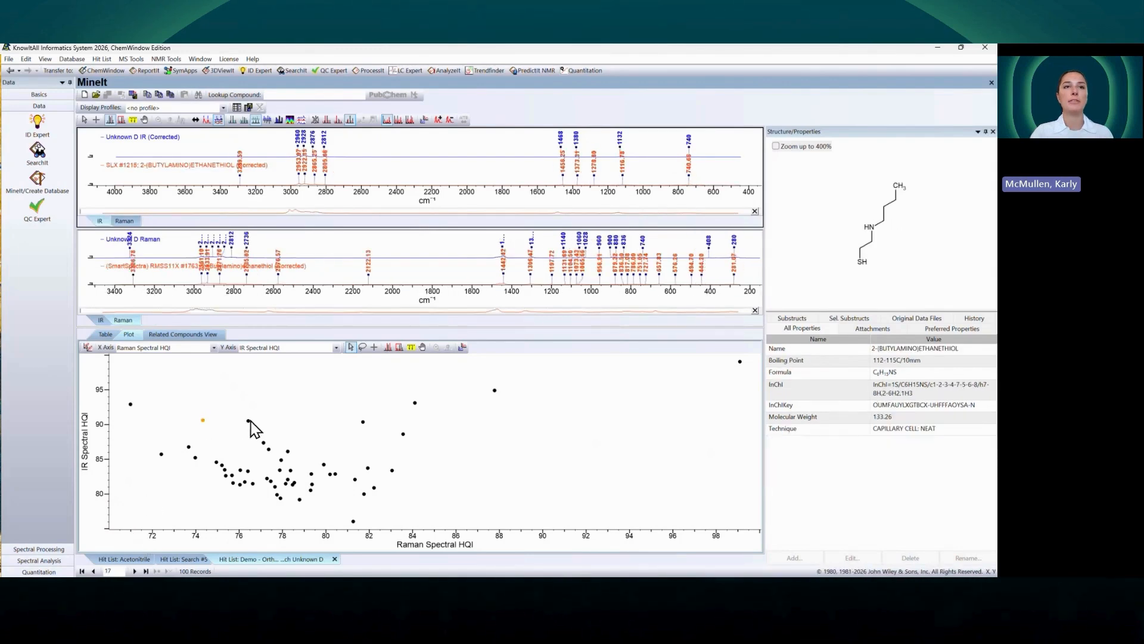
left_click(251, 421)
left_click(416, 403)
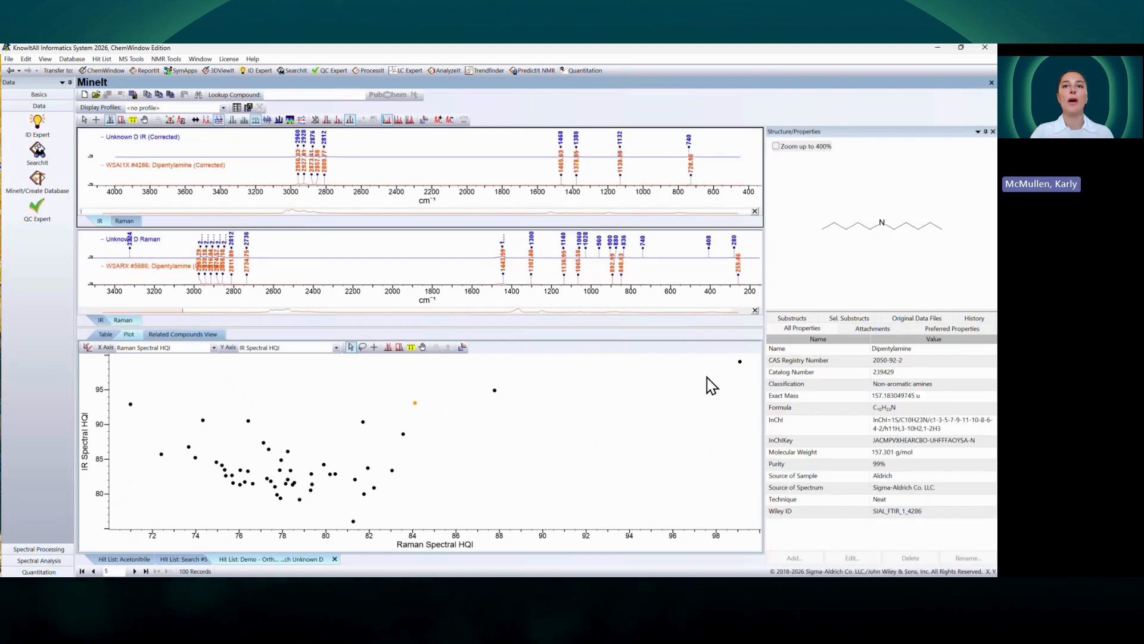
left_click(744, 361)
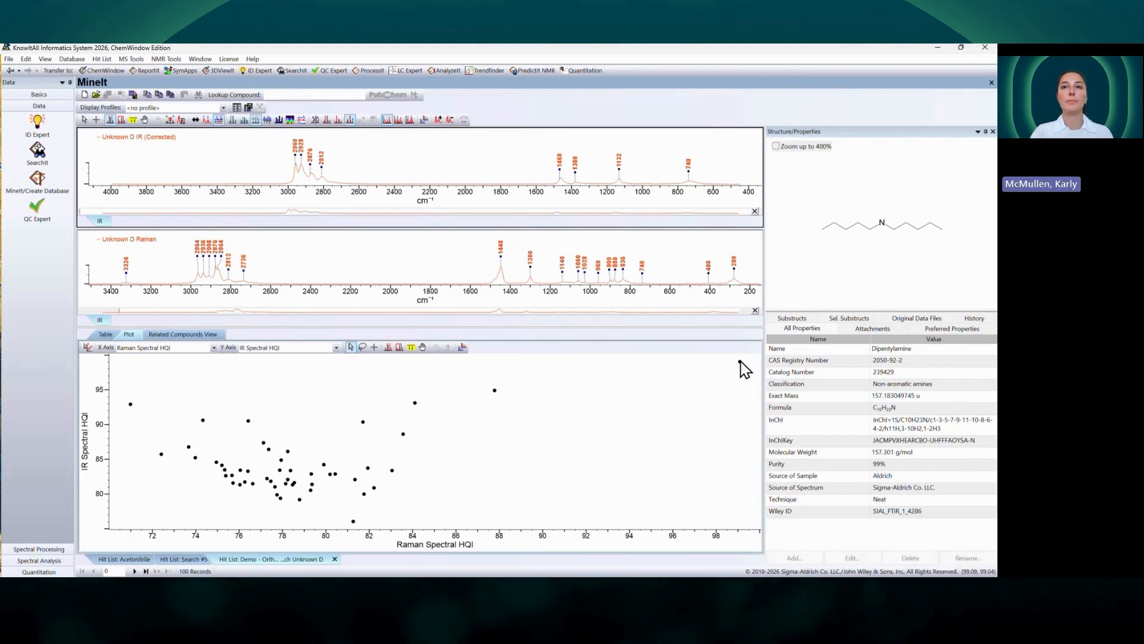
left_click(742, 362)
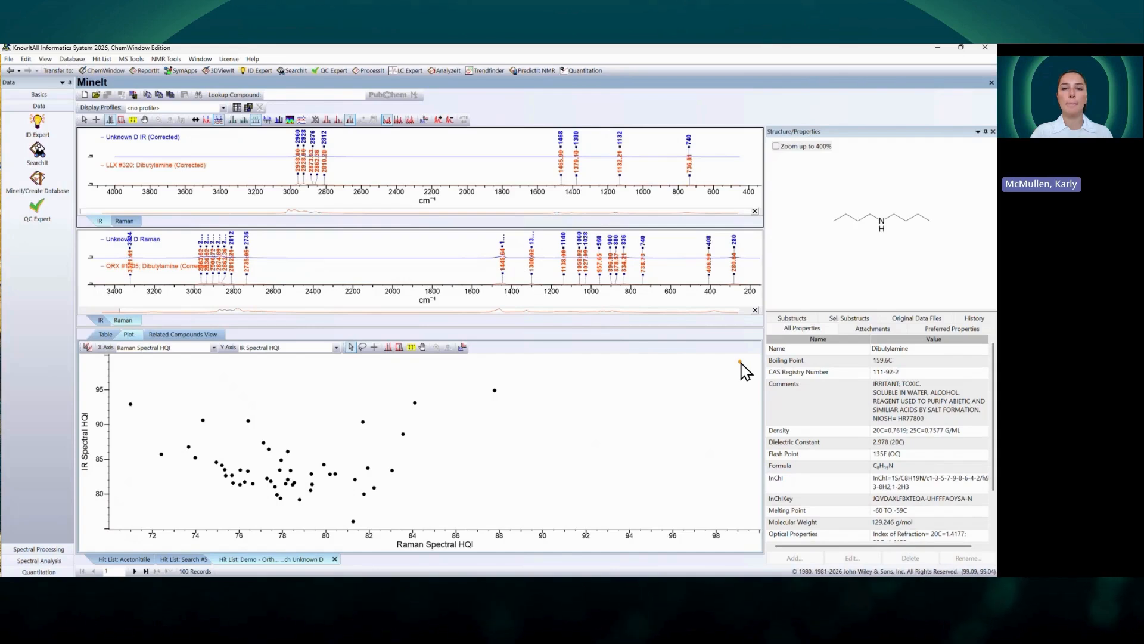